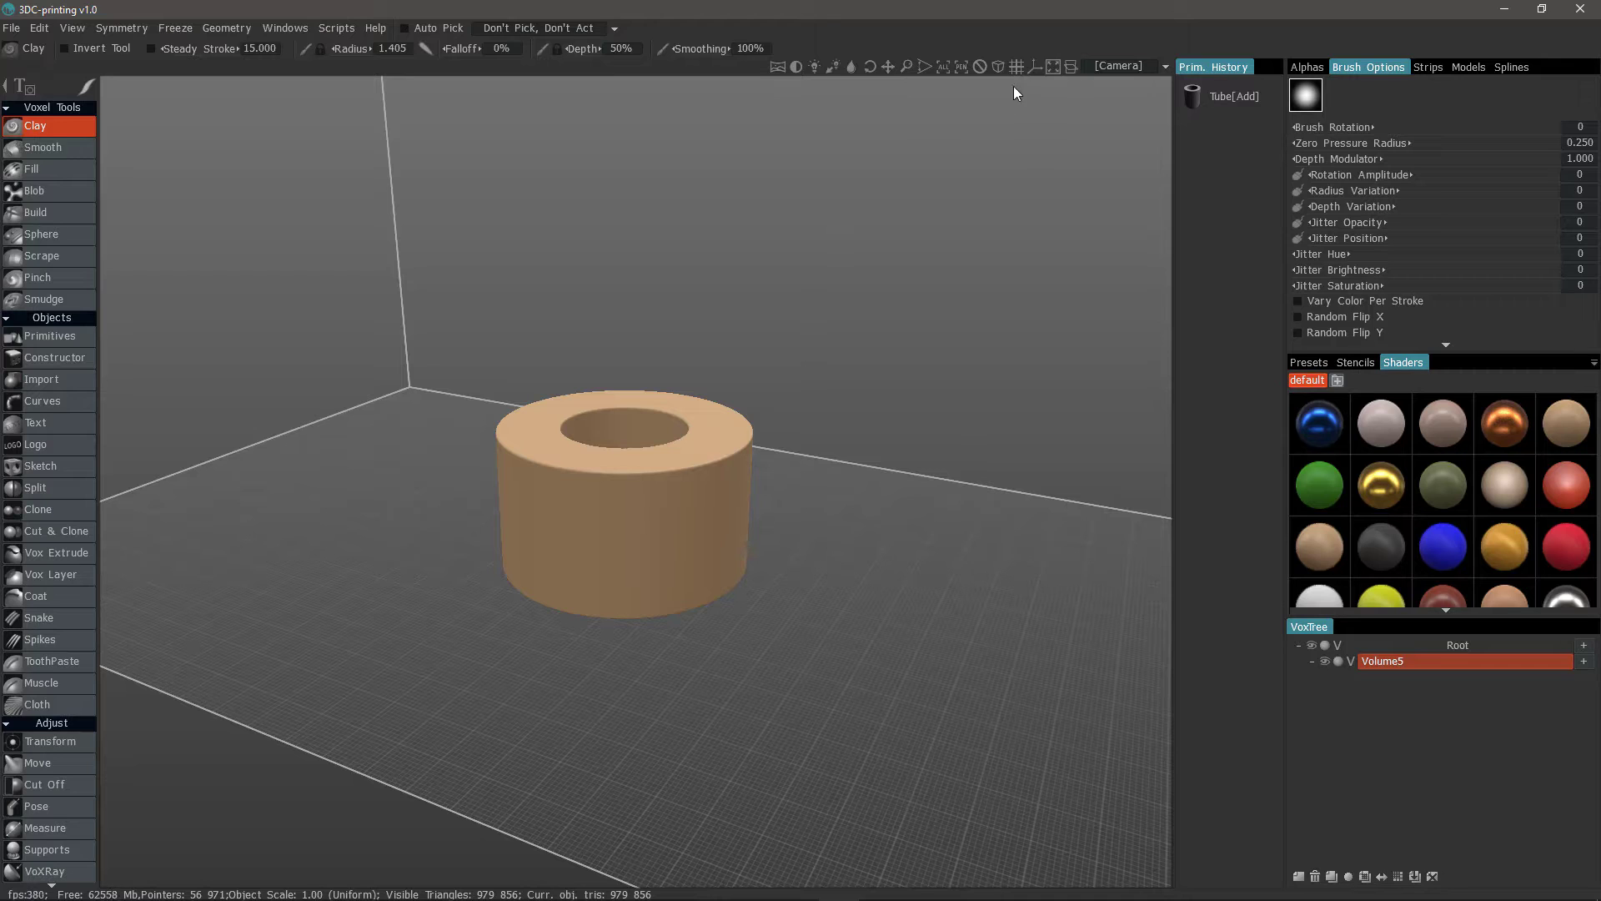
Show the tube in an orthographic top view and set up the Cut Off tool with the polygonal lasso shape
left_click(1109, 63)
left_click(1021, 202)
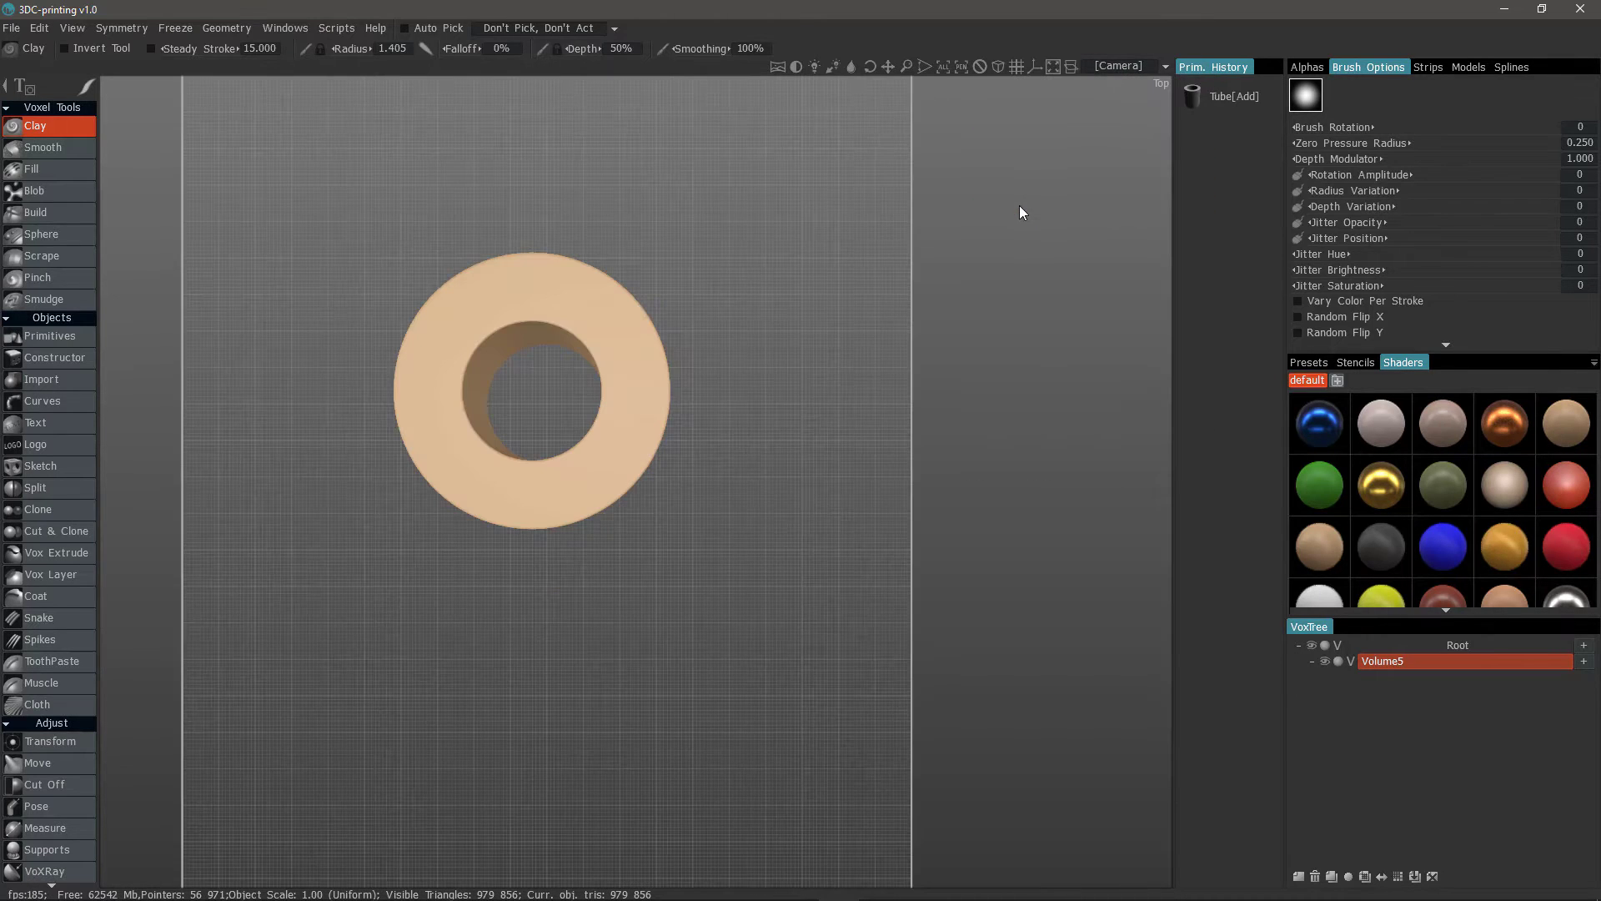
left_click(996, 68)
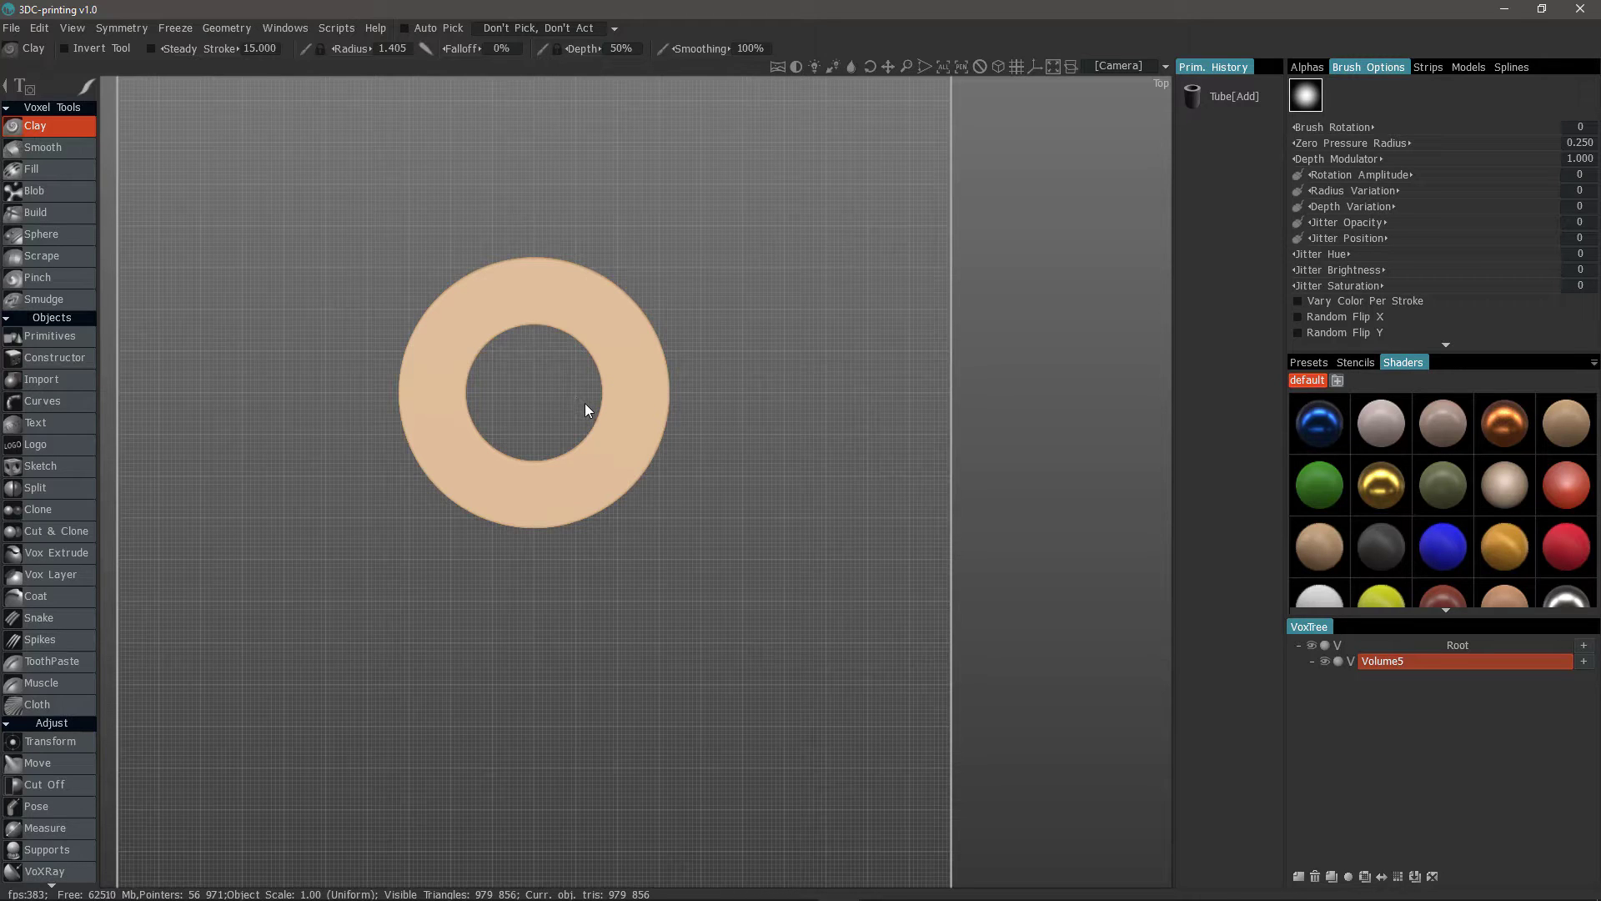
scroll(78, 684, "down", 3)
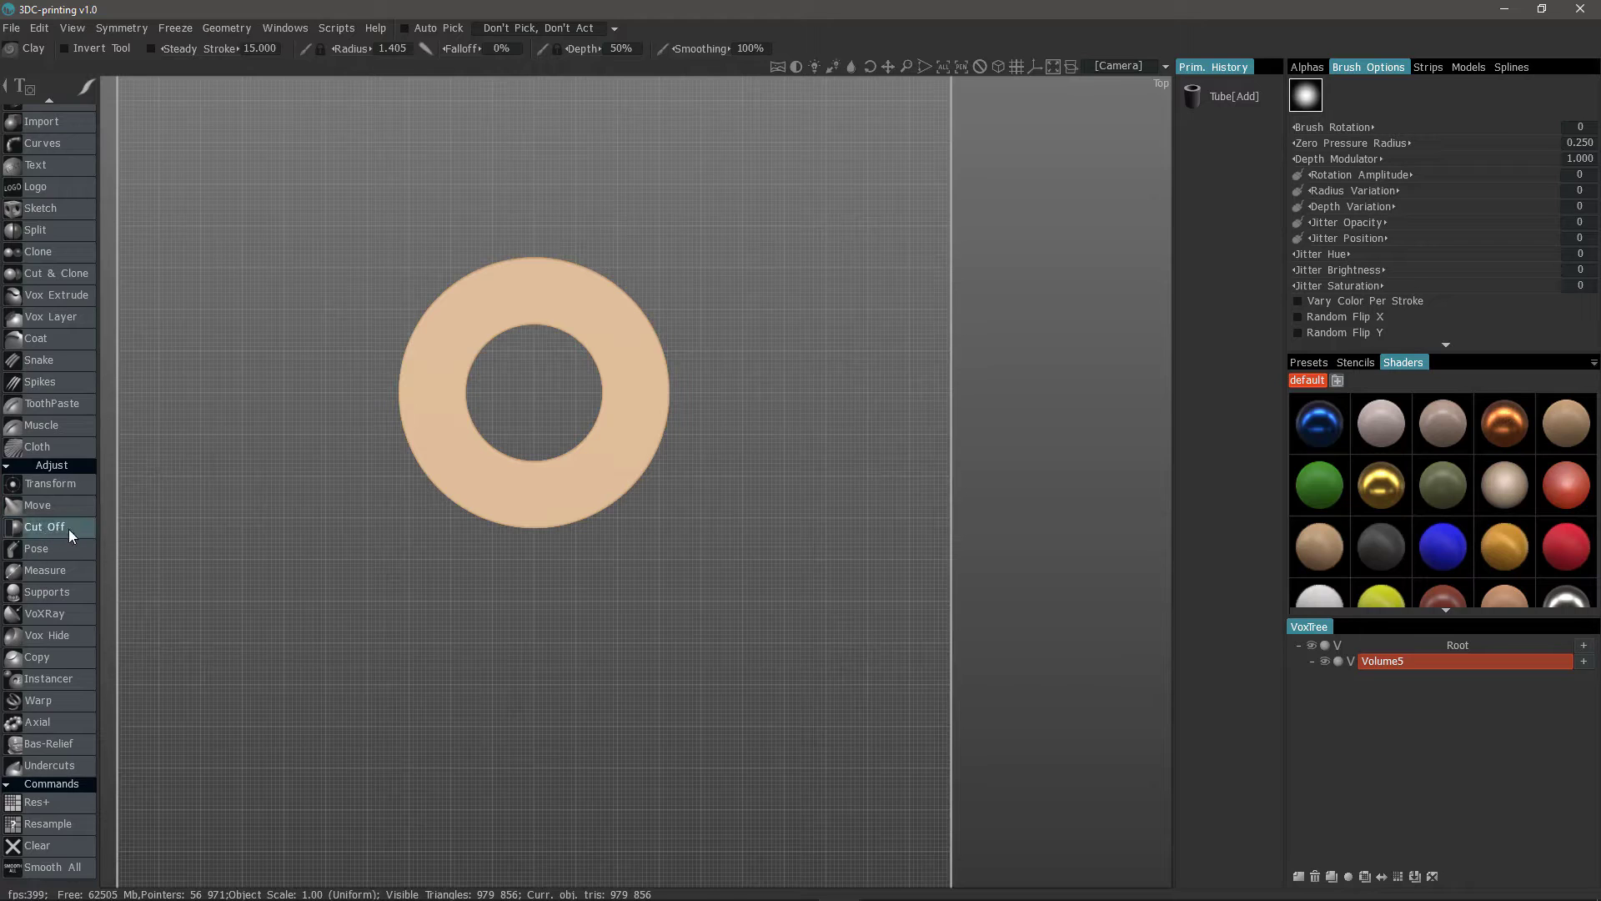
left_click(68, 528)
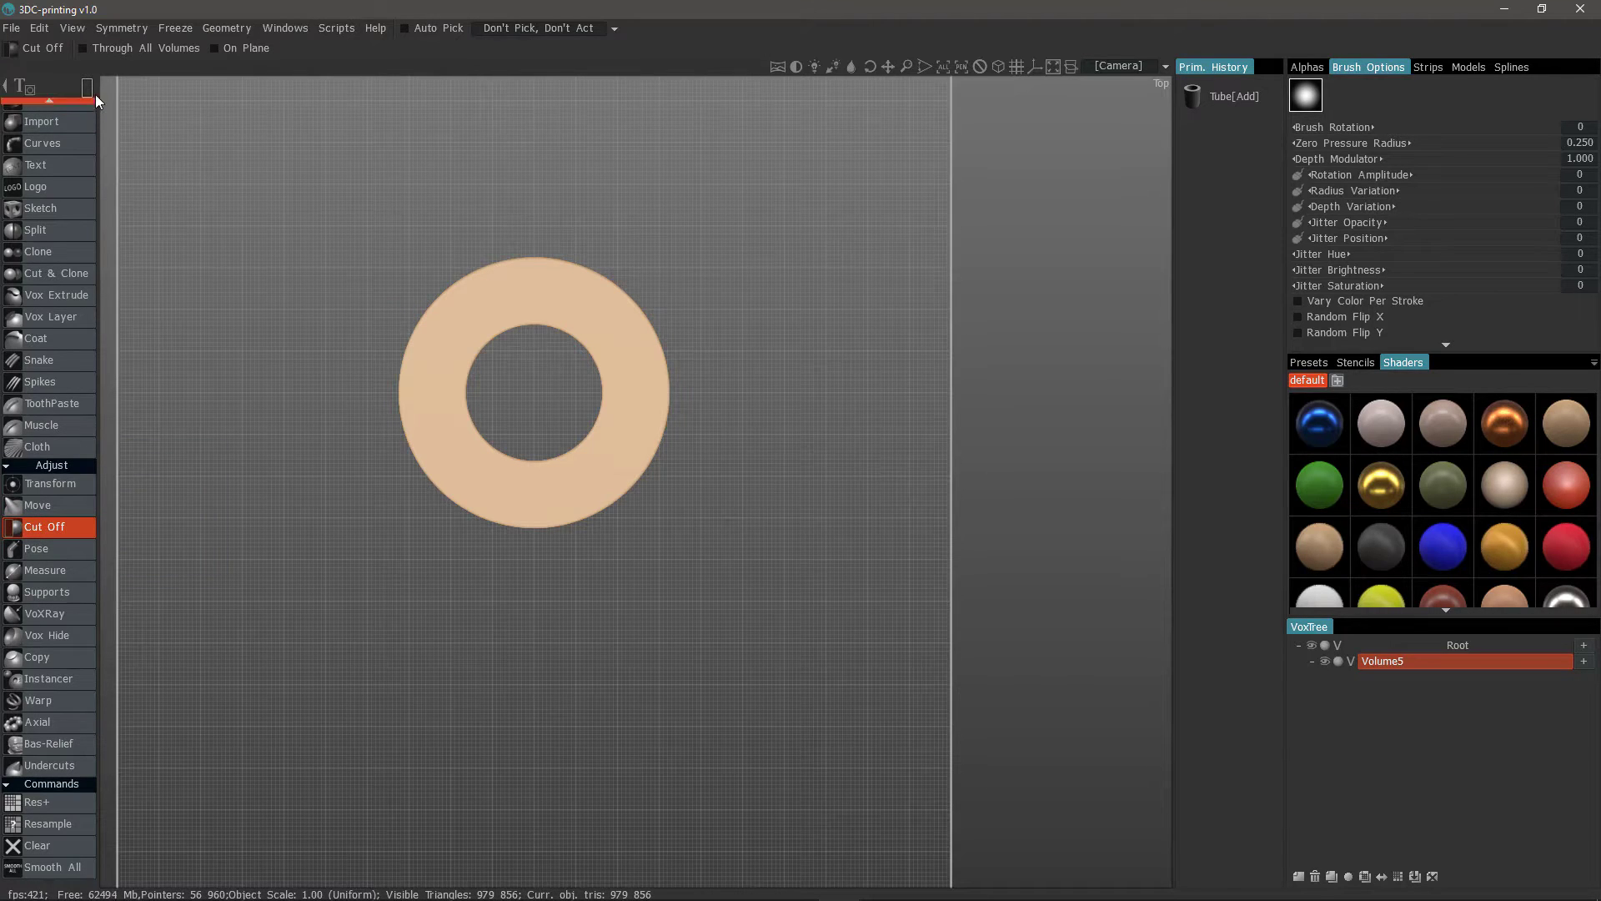
mouse_move(88, 89)
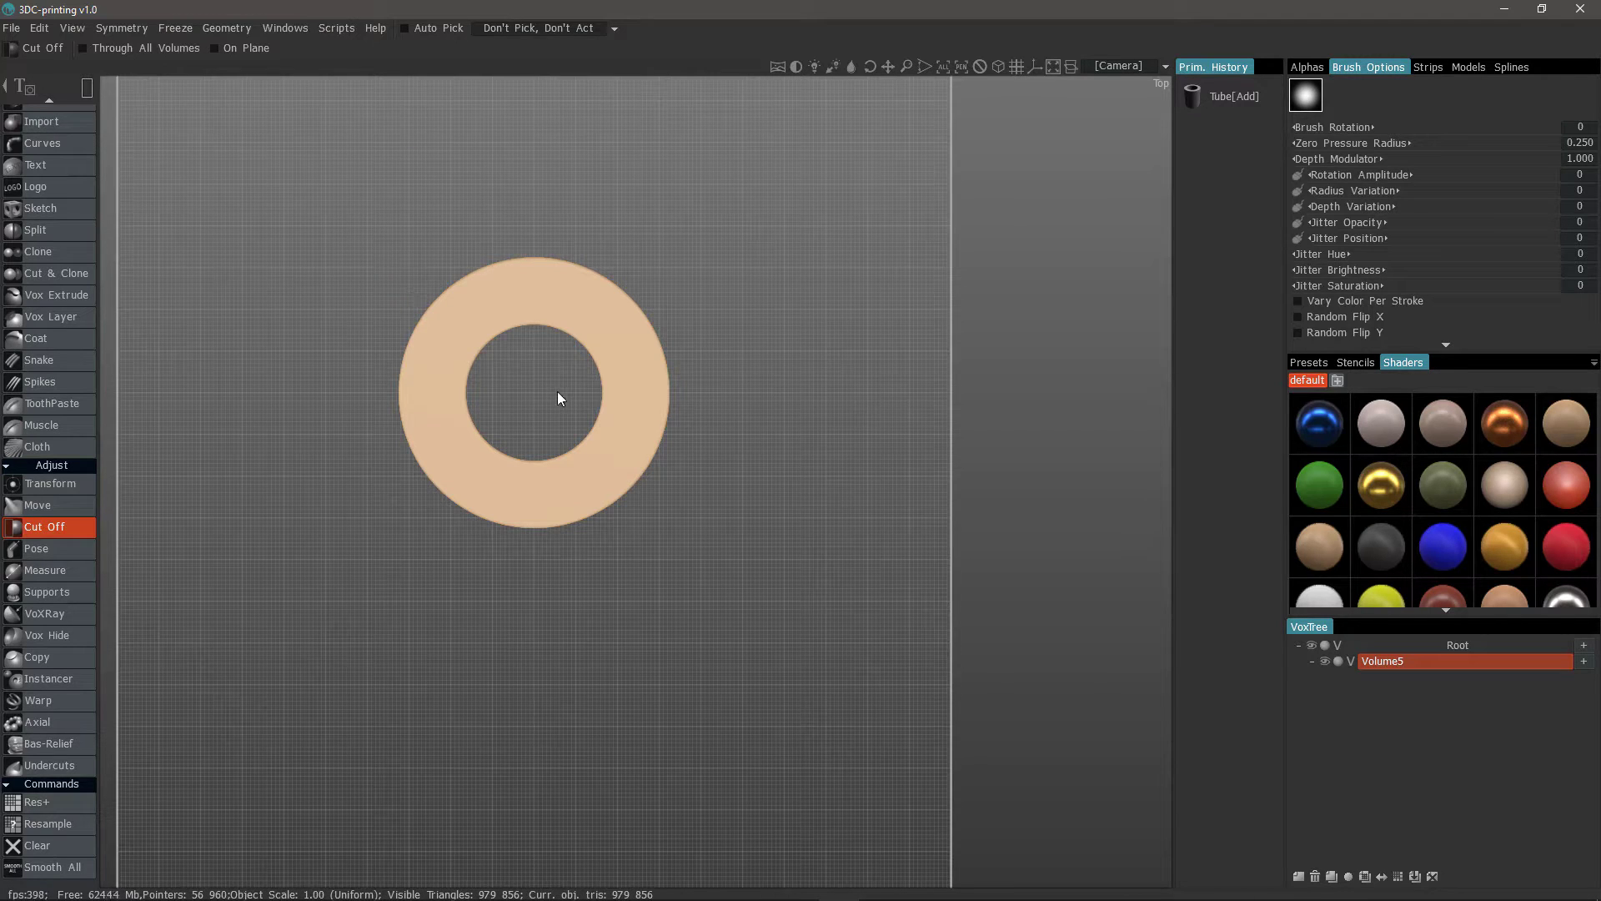
key("e")
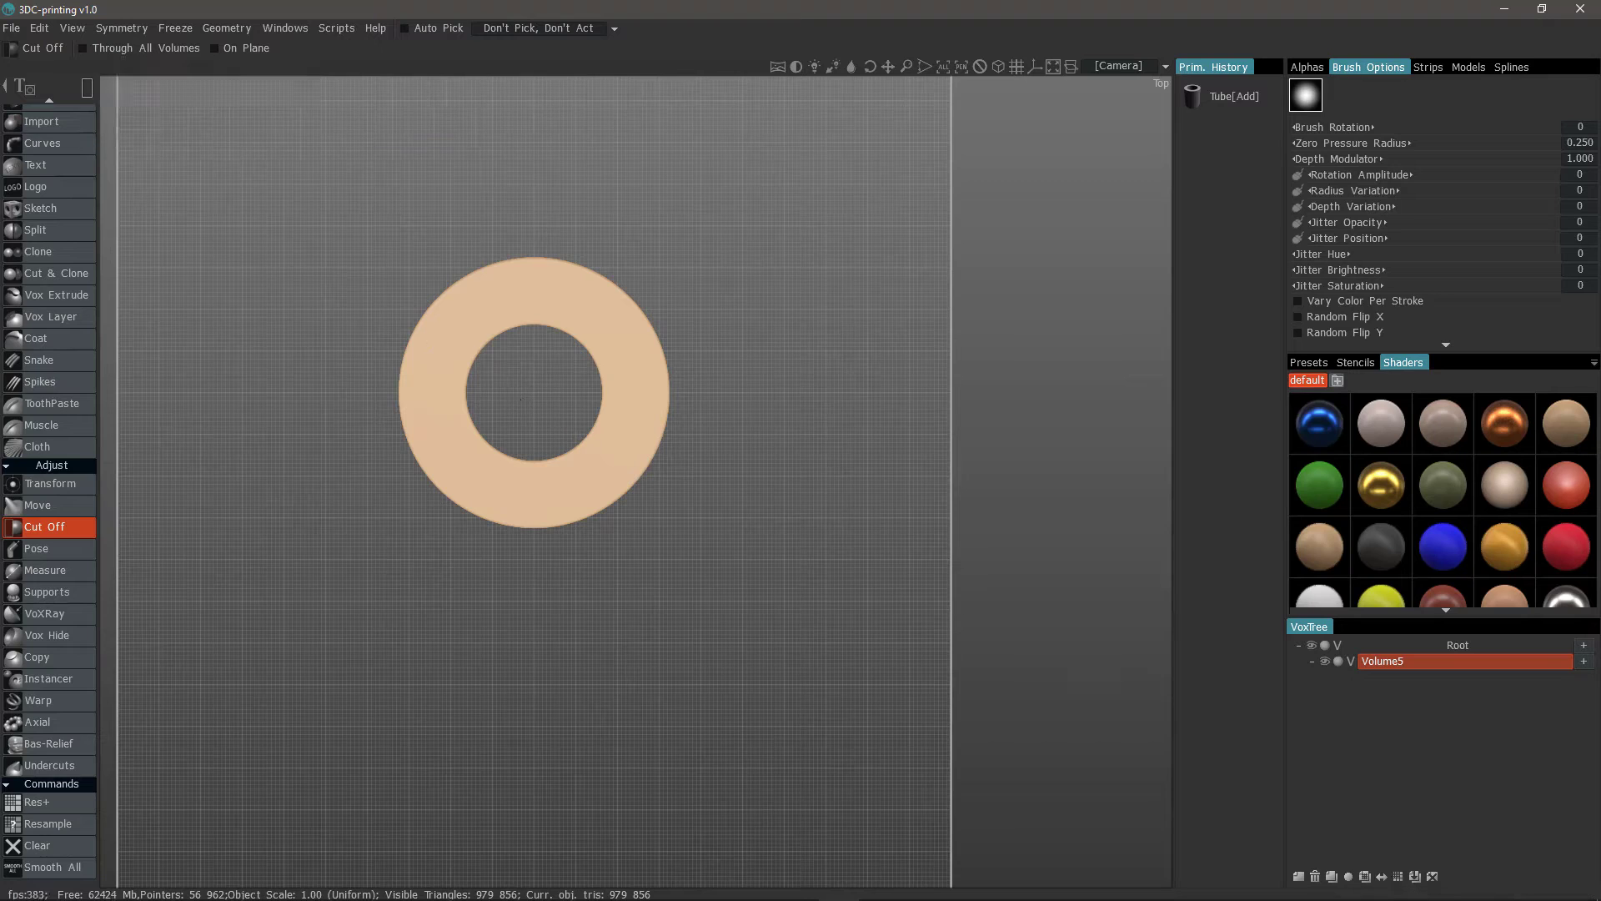
key("e")
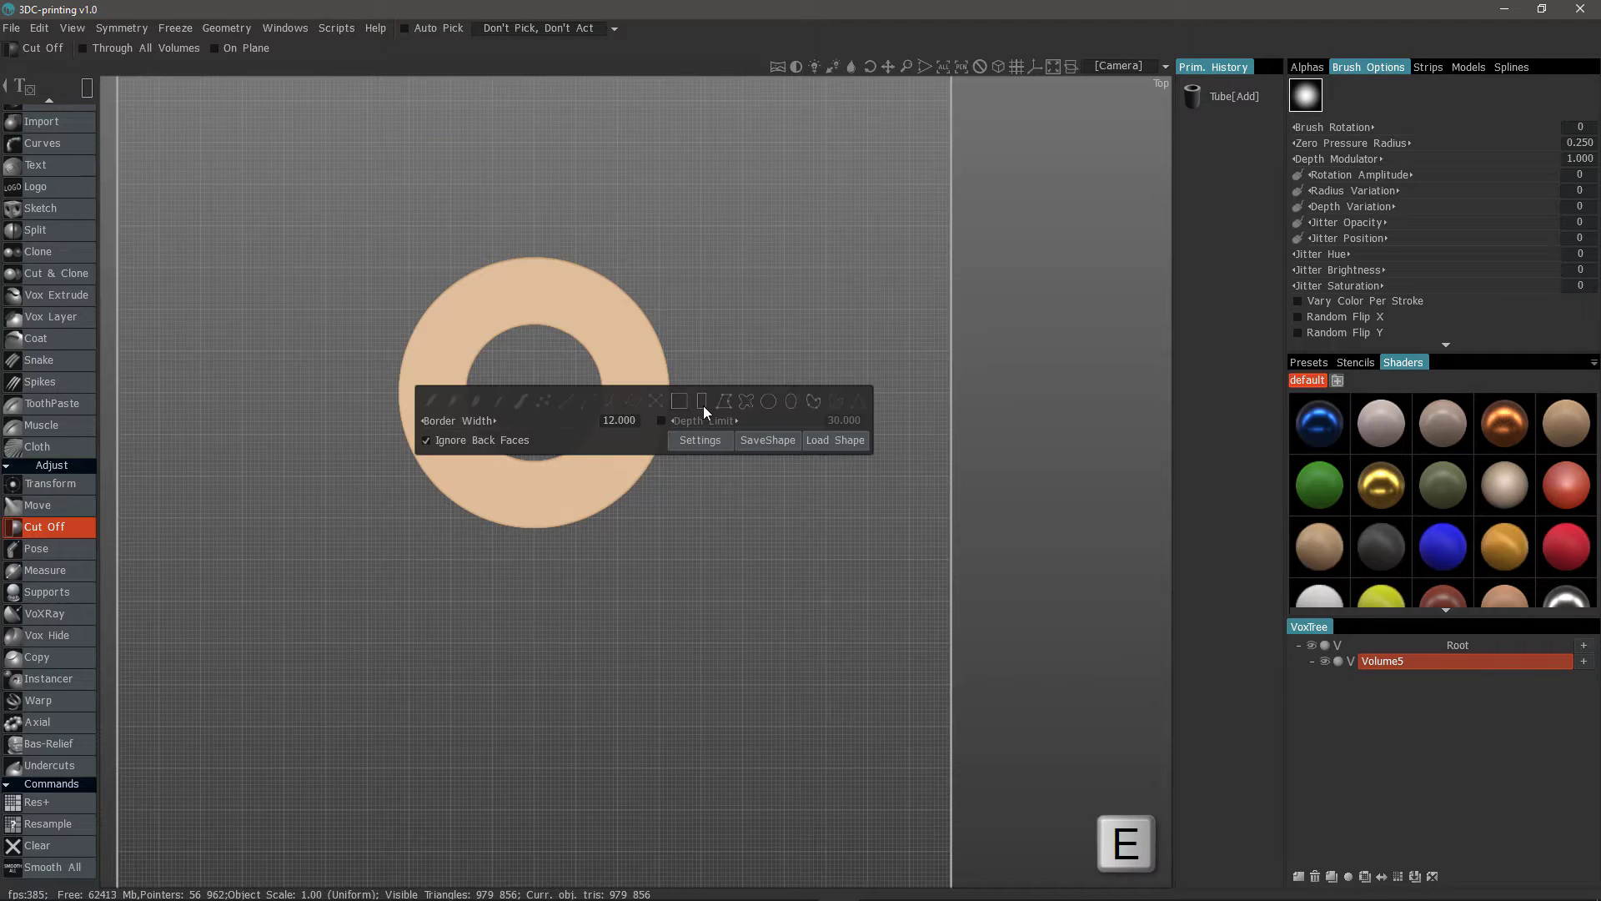
left_click(724, 402)
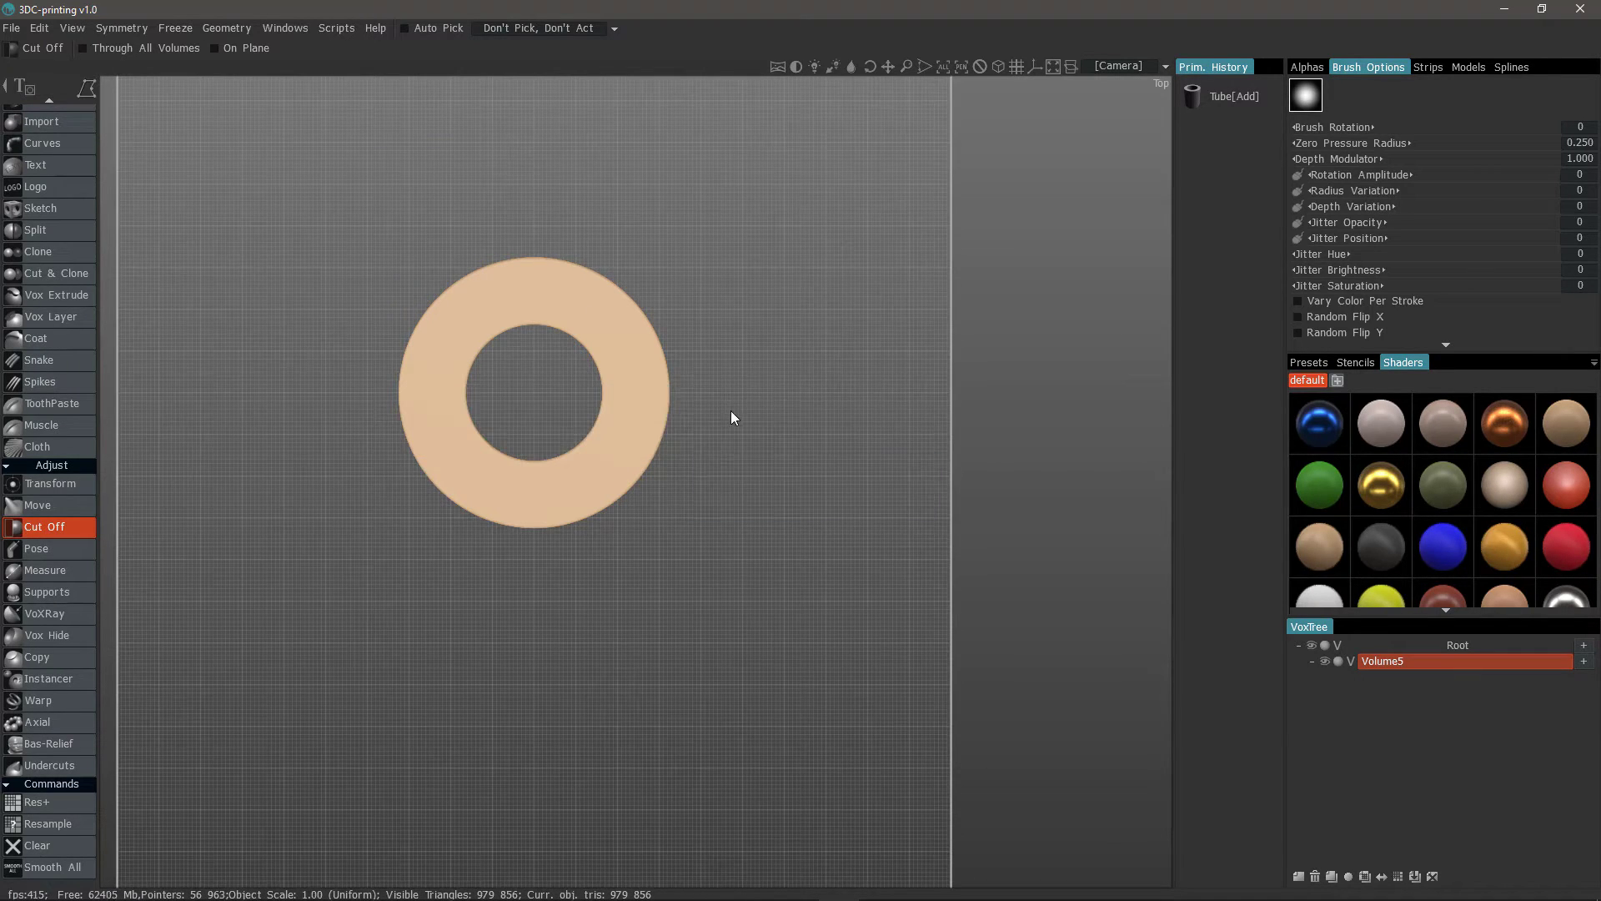
Cut a narrow slot with a flared outer mouth through one side of the tube's wall using a closed polygonal outline
left_click(684, 360)
left_click(654, 389)
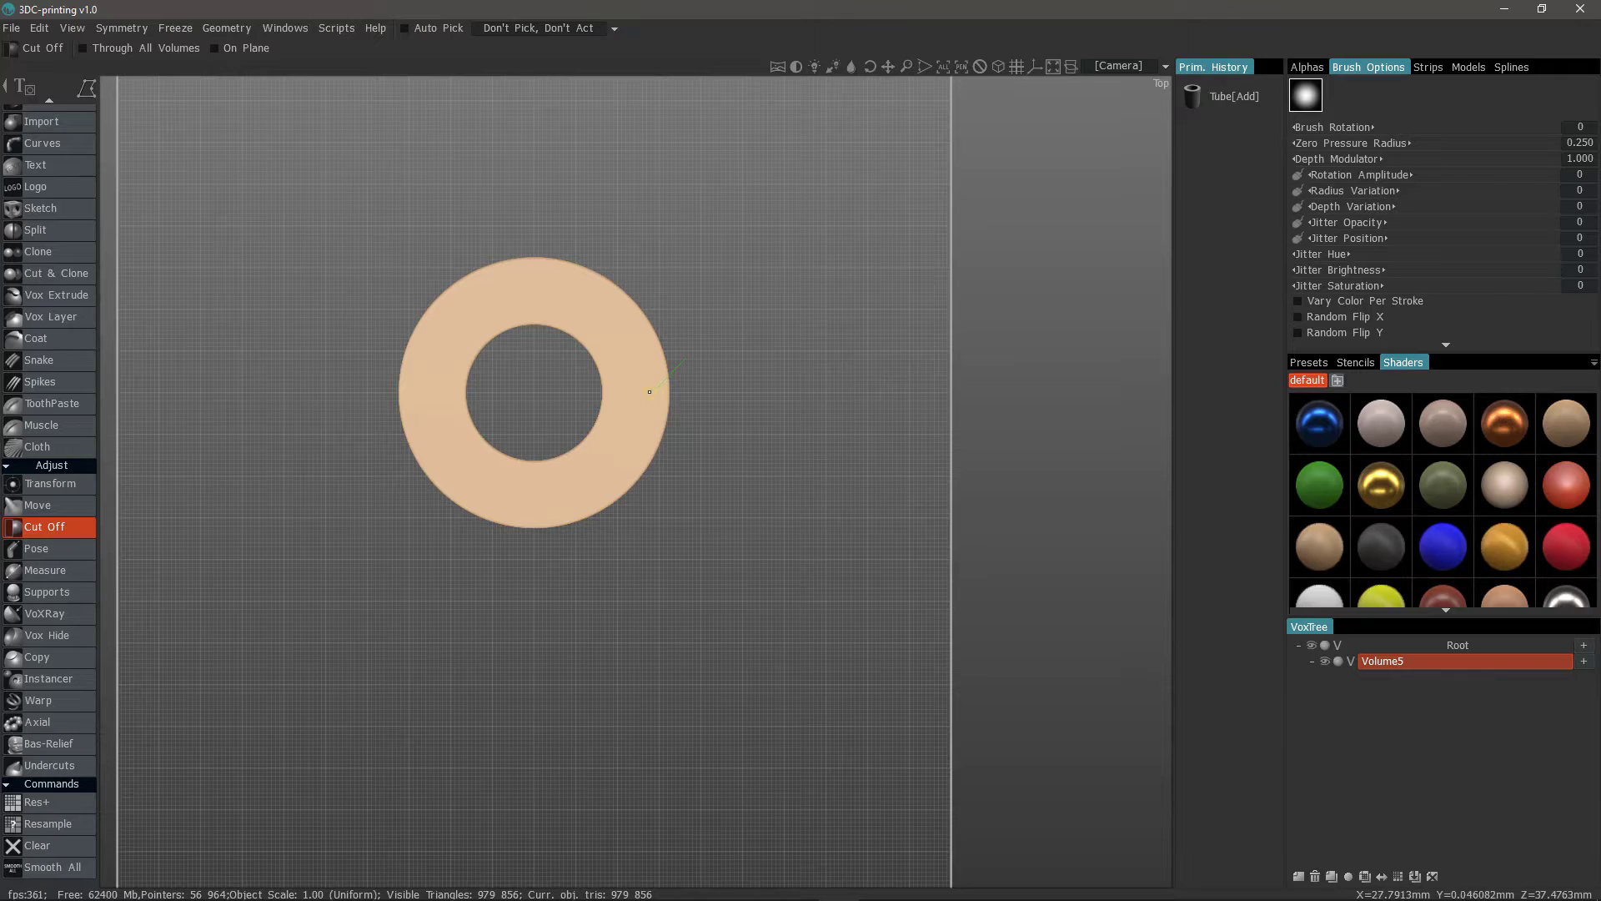
left_click(590, 390)
left_click(590, 407)
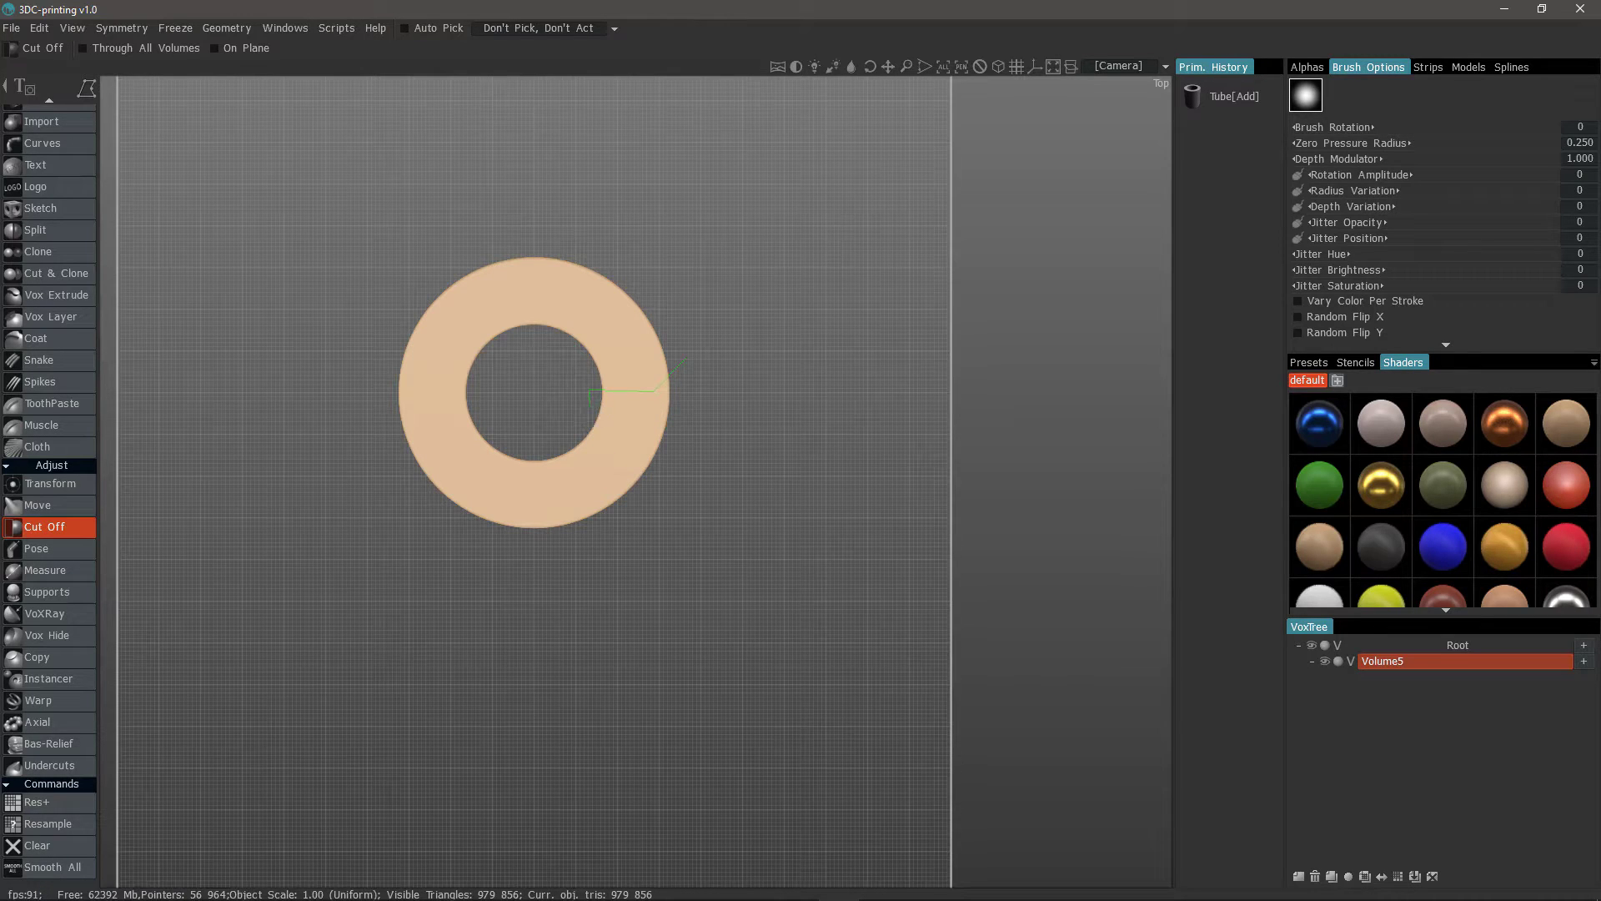
left_click(654, 407)
left_click(686, 428)
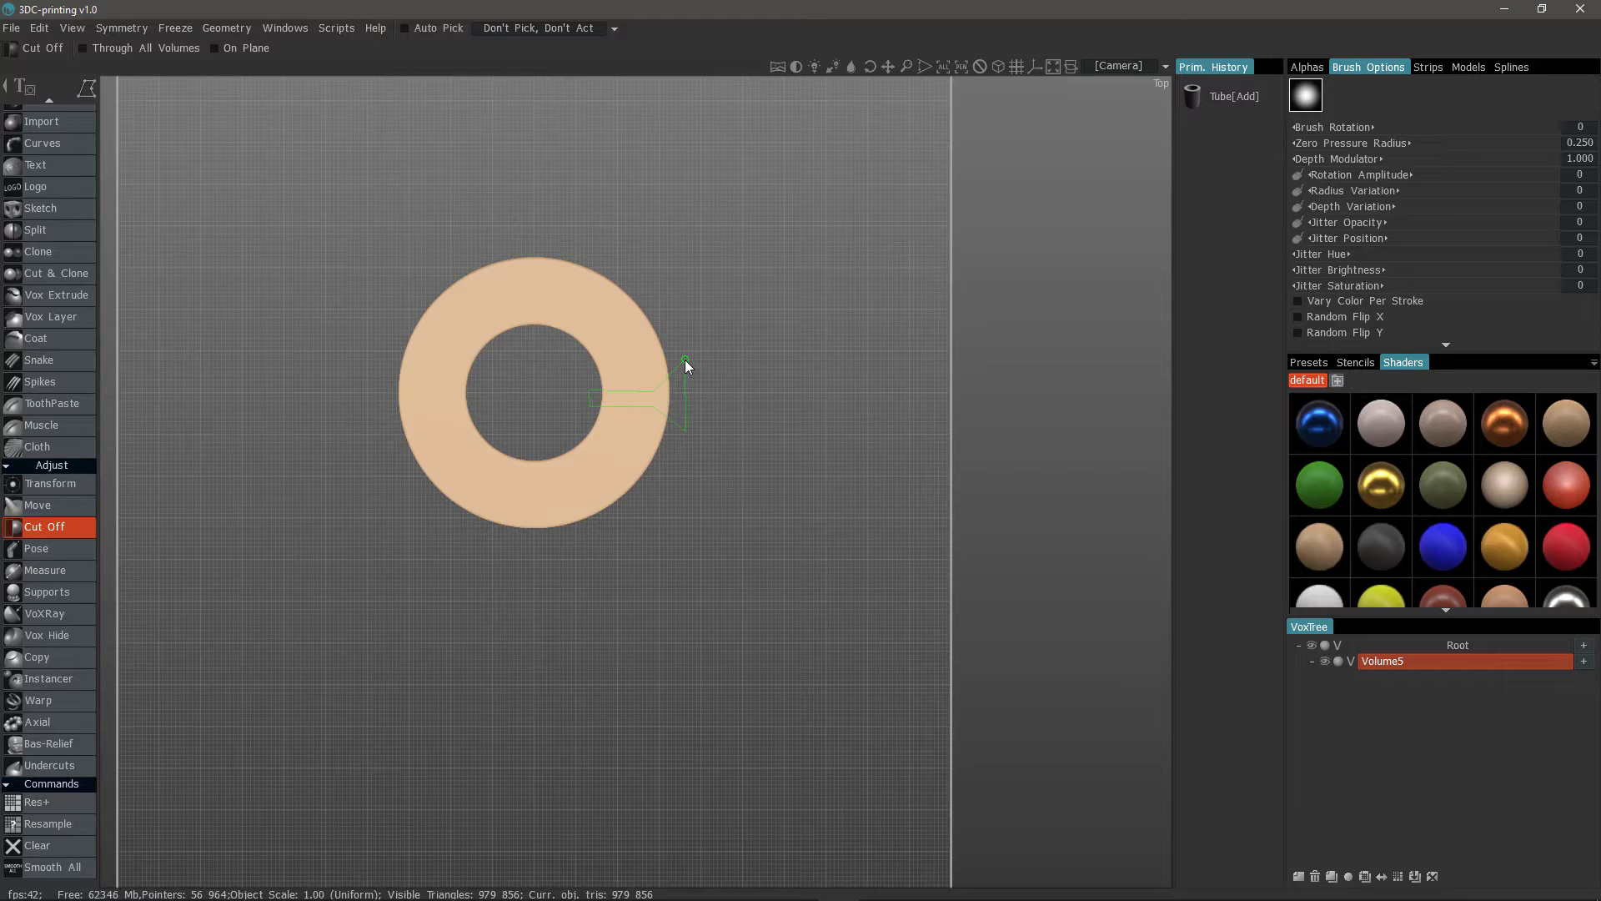
left_click(685, 360)
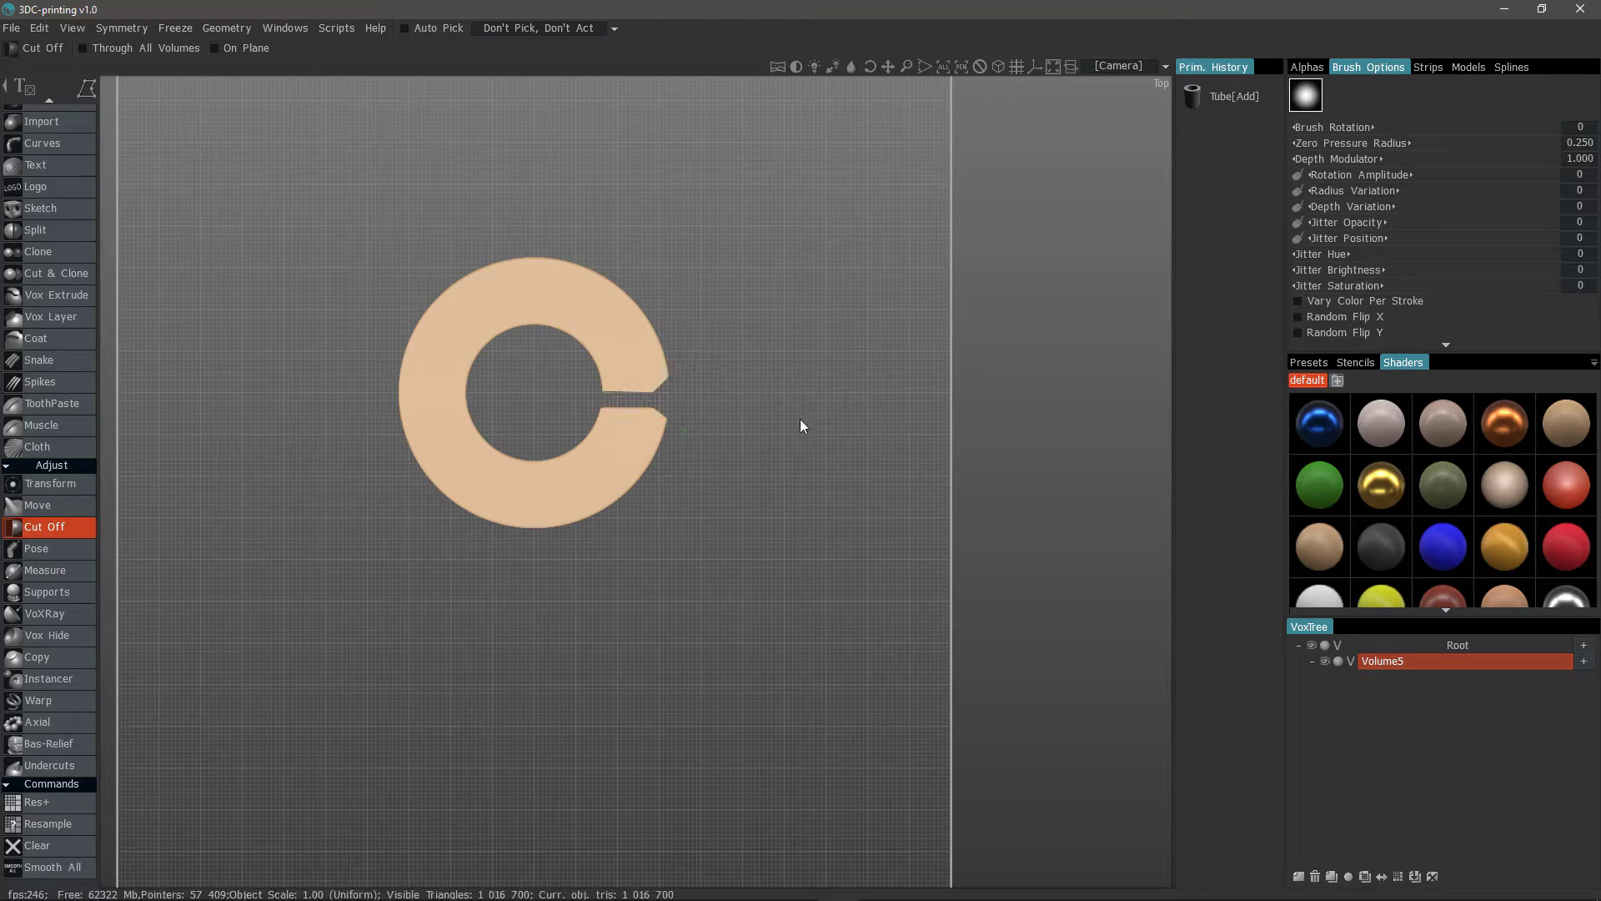
Examine the slot in the tube's wall in perspective and return to an orthographic top view
left_click(998, 66)
left_click_drag(575, 446, 717, 483, "alt")
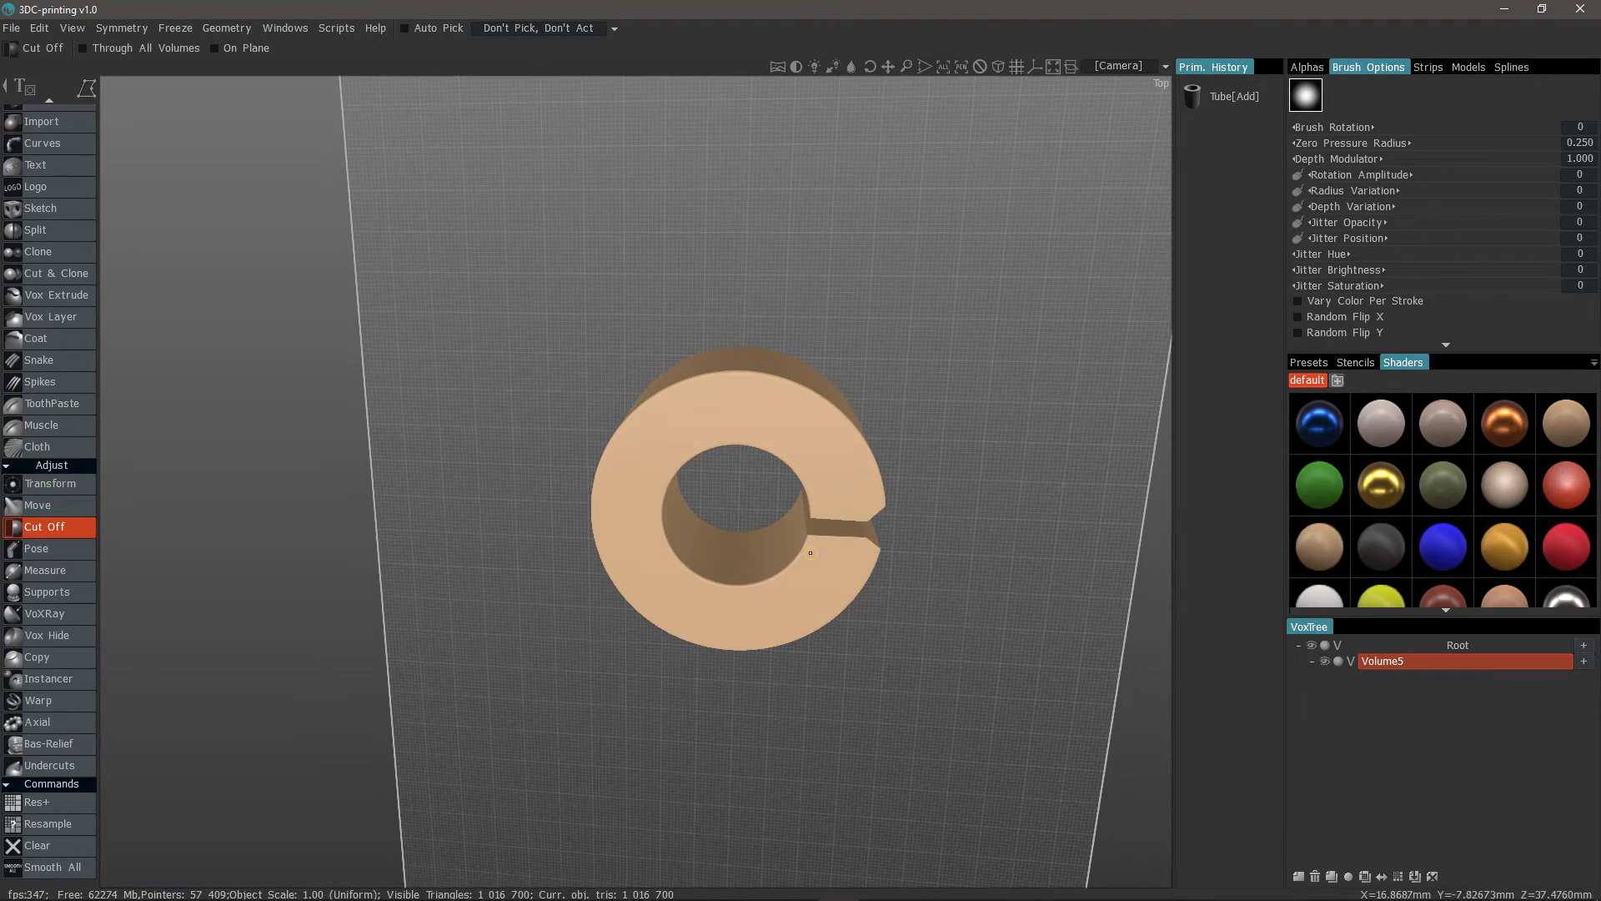
left_click(999, 66)
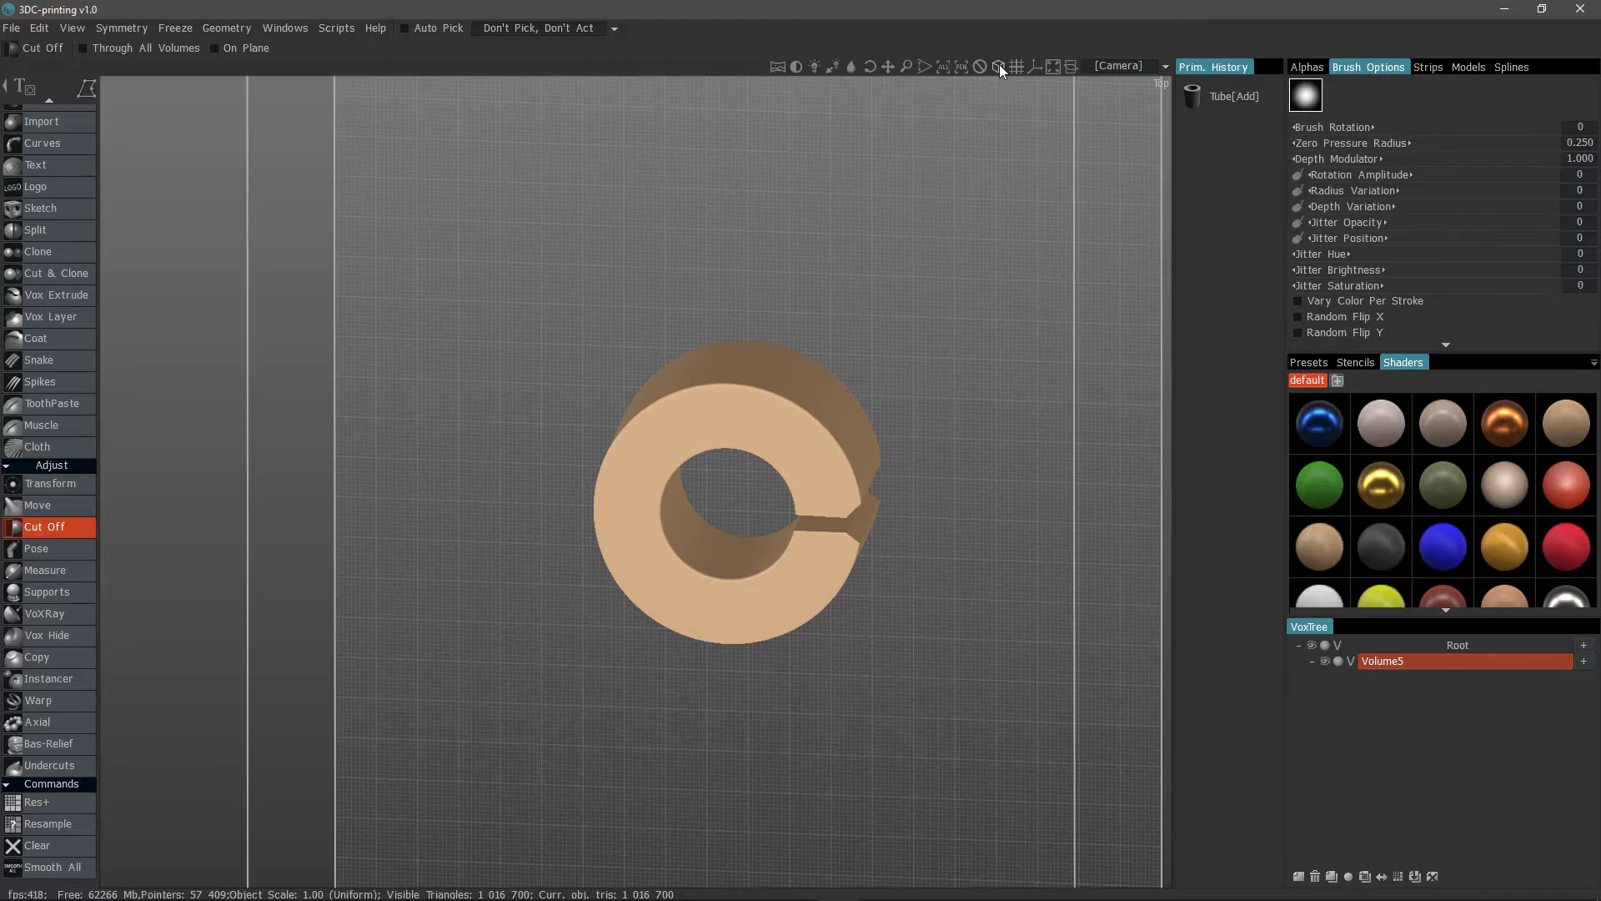
left_click(1123, 68)
left_click(986, 205)
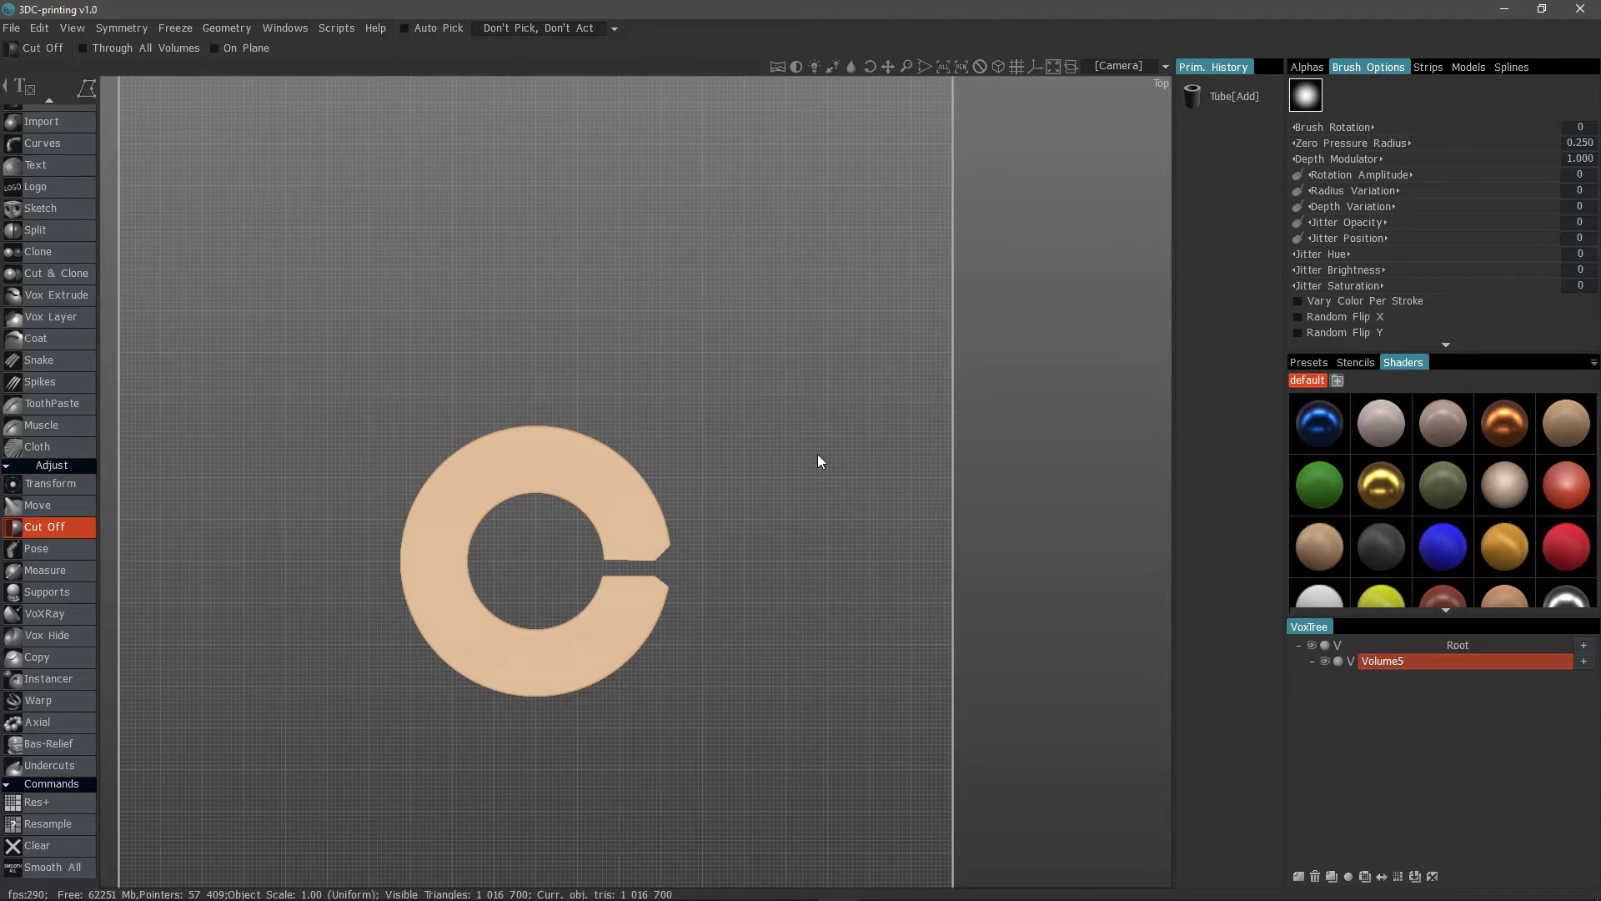
Enable the Cut Off depth limit at 1 and choose the rectangle lasso shape
mouse_move(90, 92)
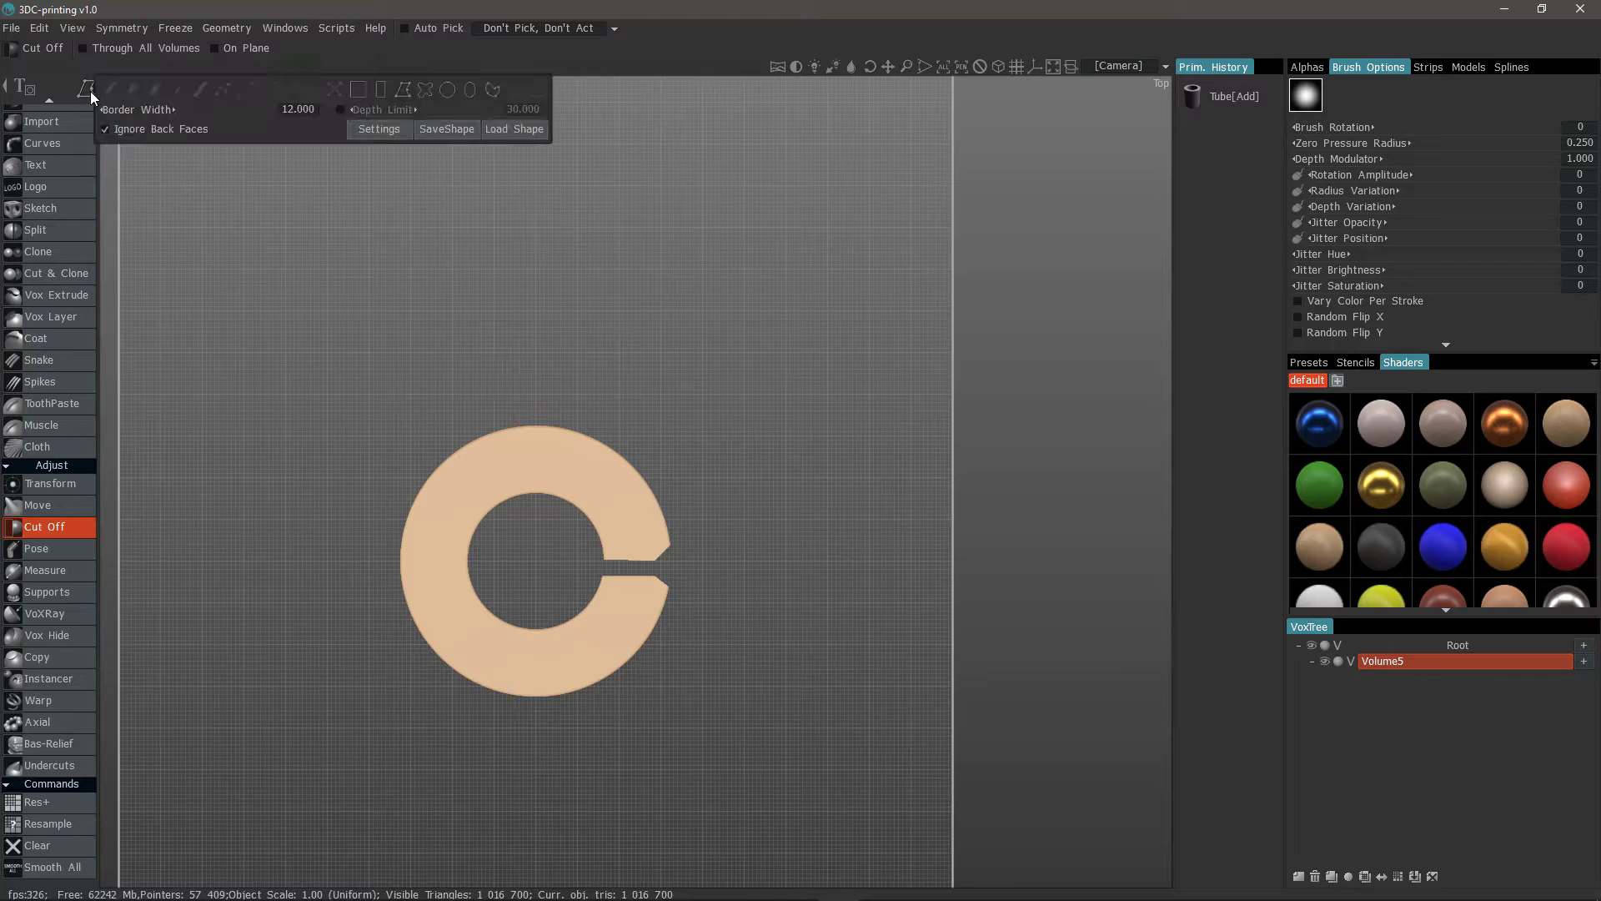
left_click(341, 109)
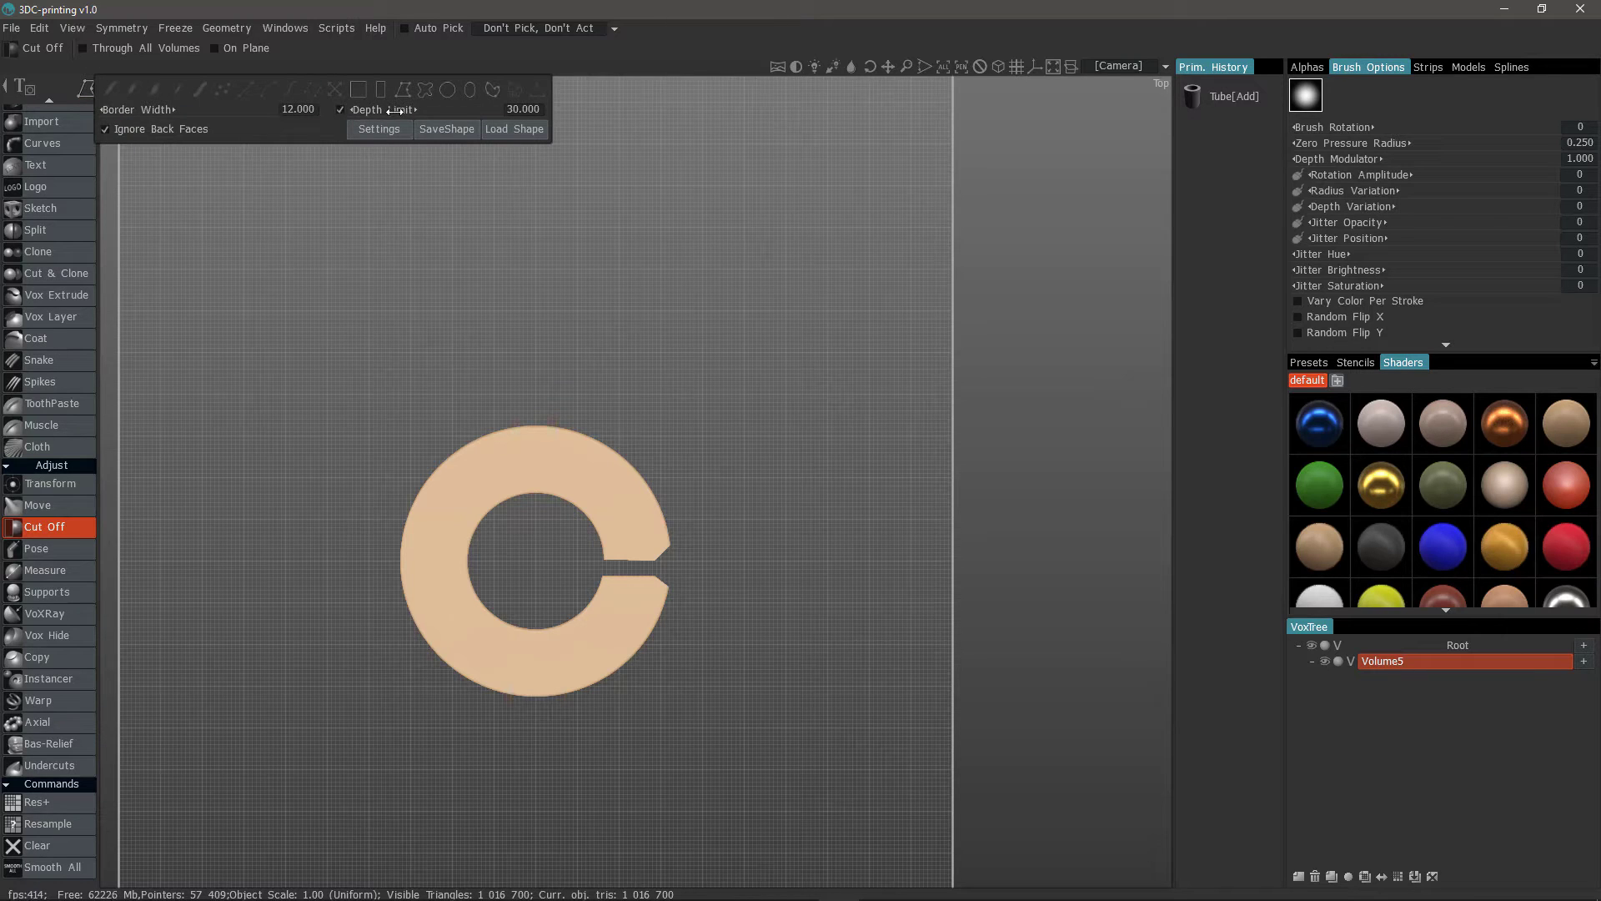
left_click(522, 111)
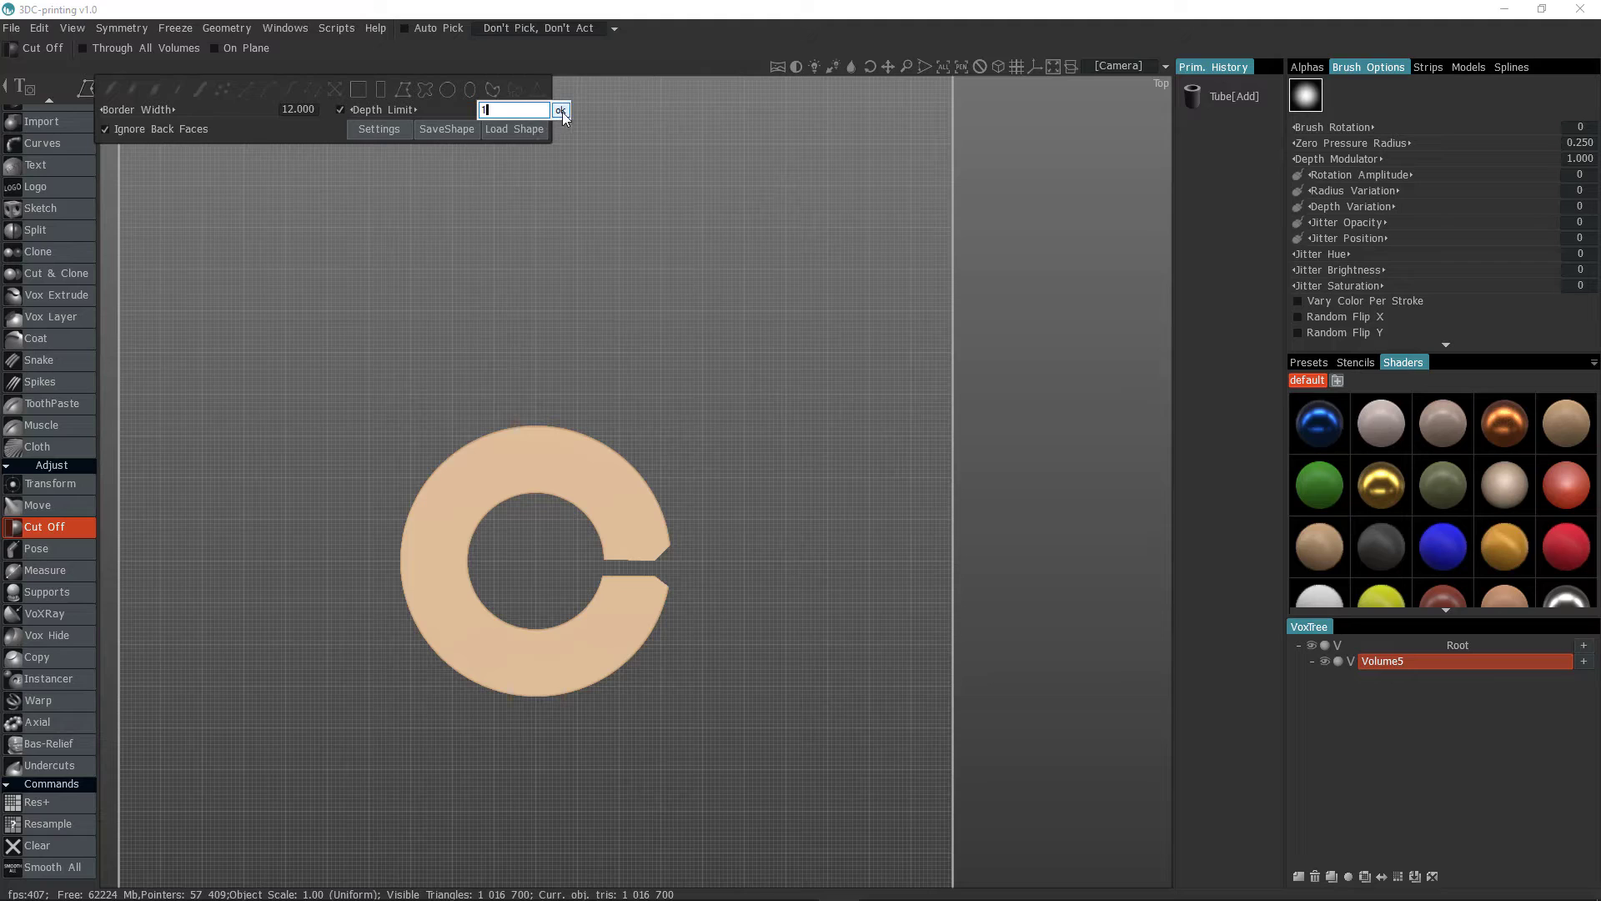
left_click(561, 112)
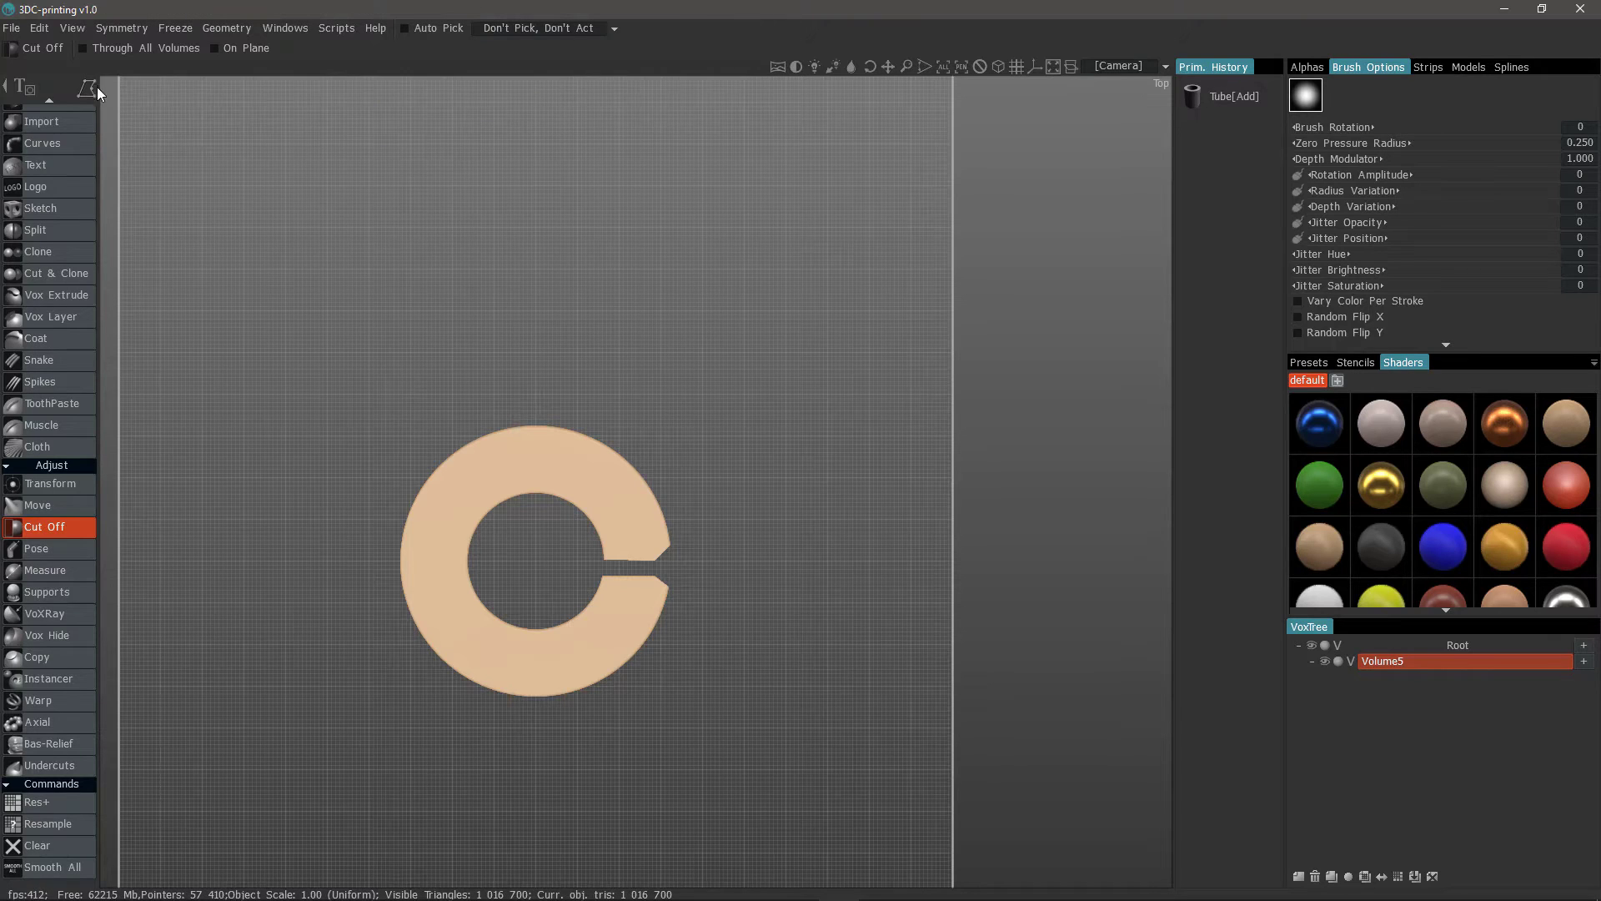
left_click(380, 90)
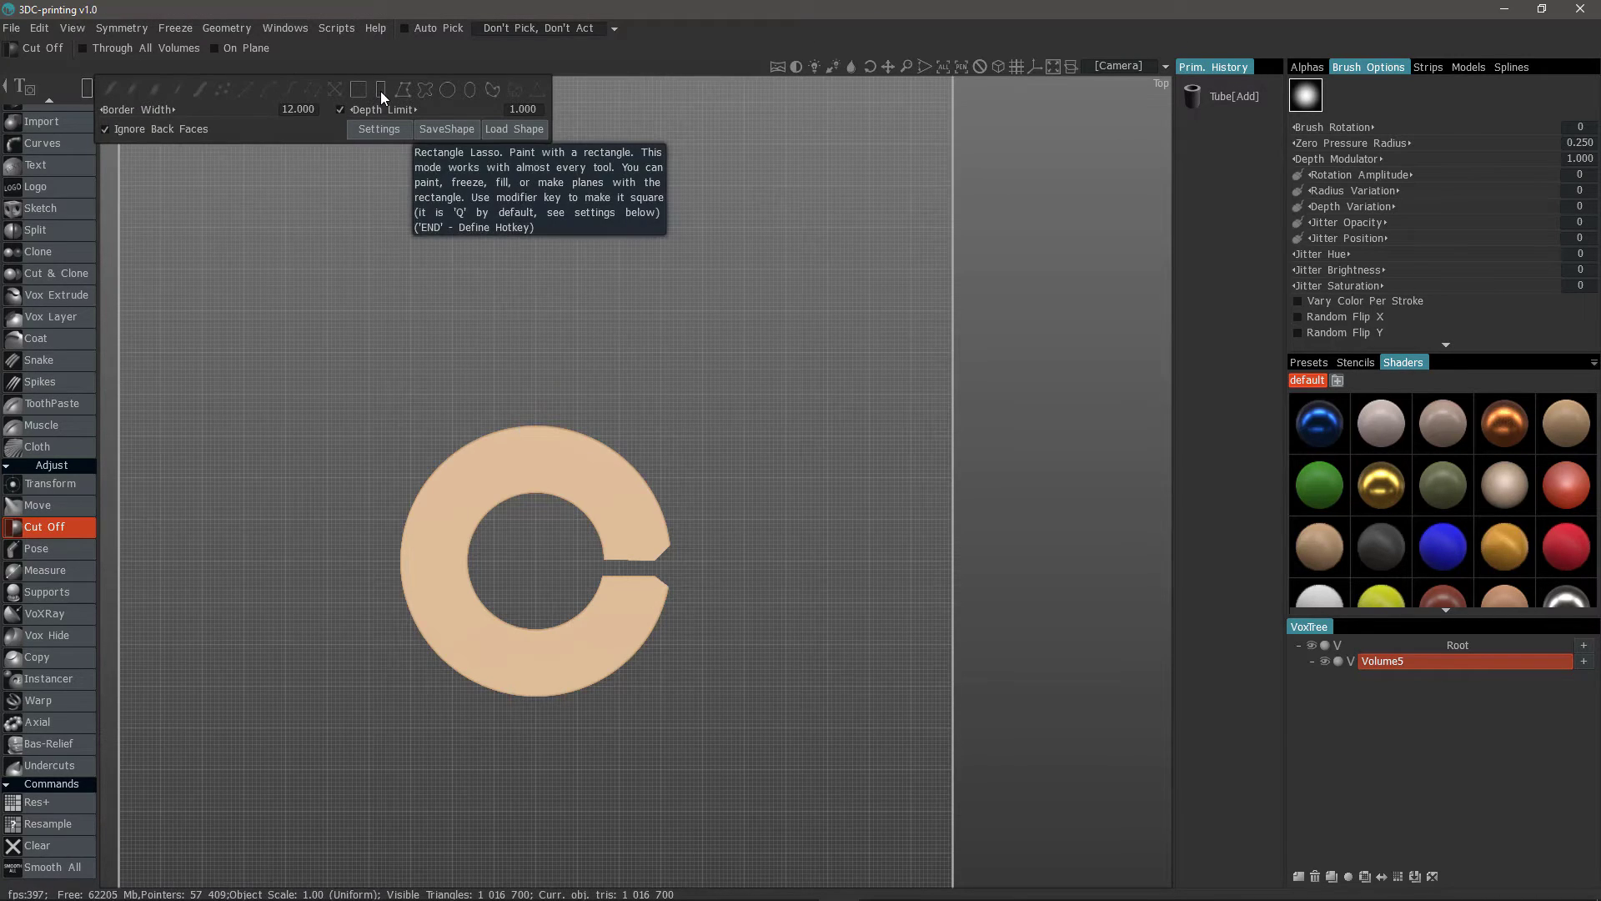
Try a shallow rectangular cut across the tube's wall opposite the slot, check its depth, and undo it
left_click_drag(376, 548, 484, 575)
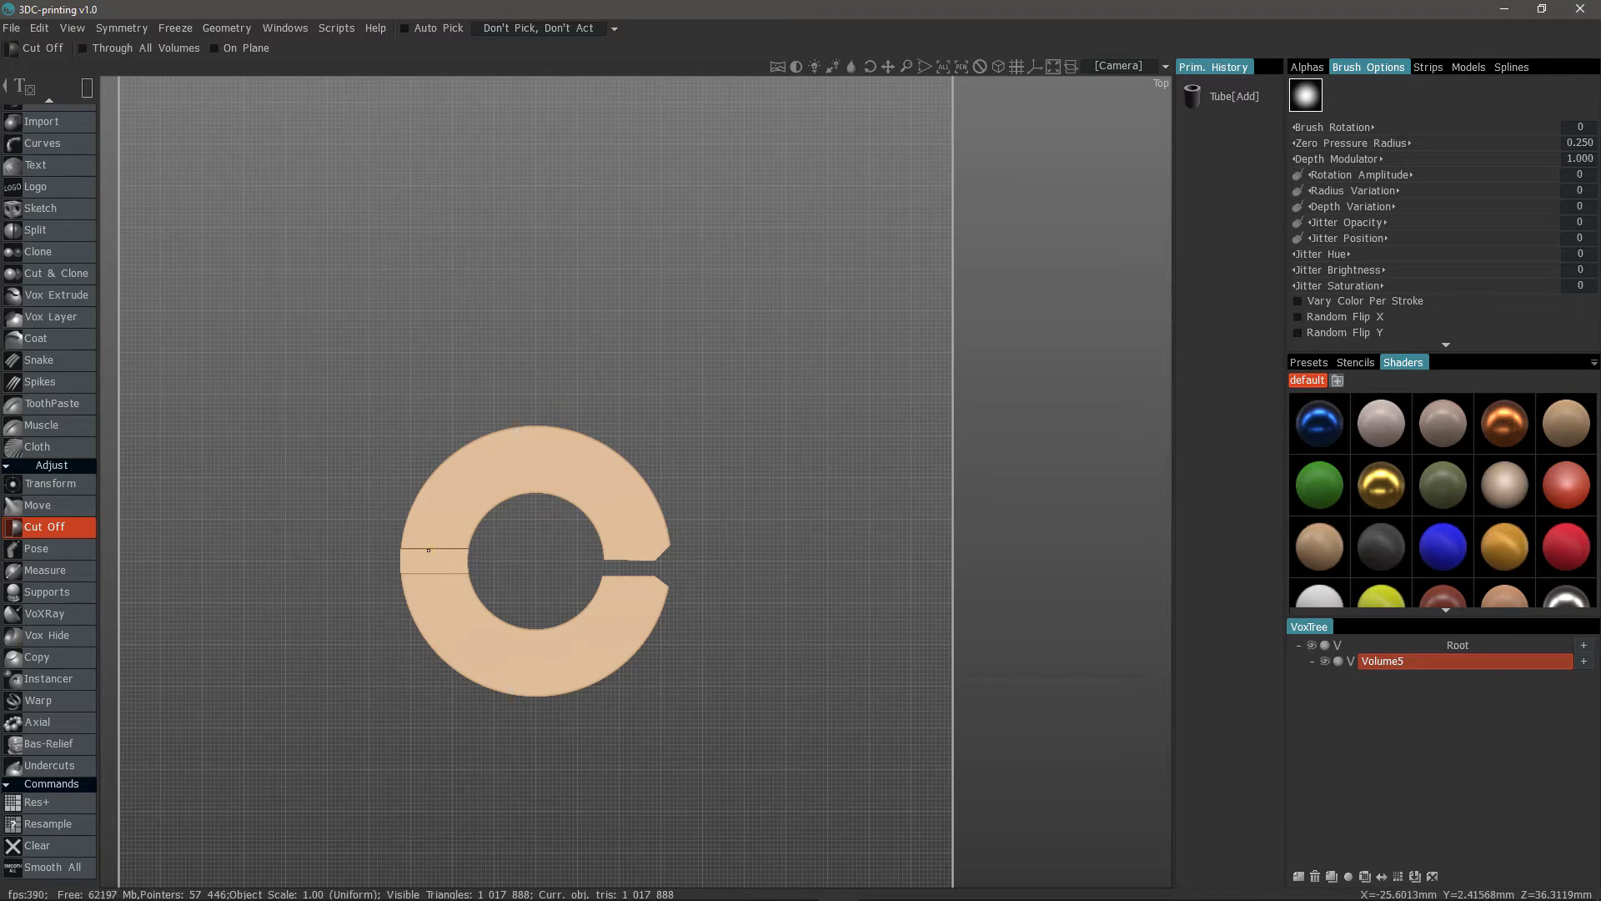
middle_click_drag(561, 477, 562, 536, "alt")
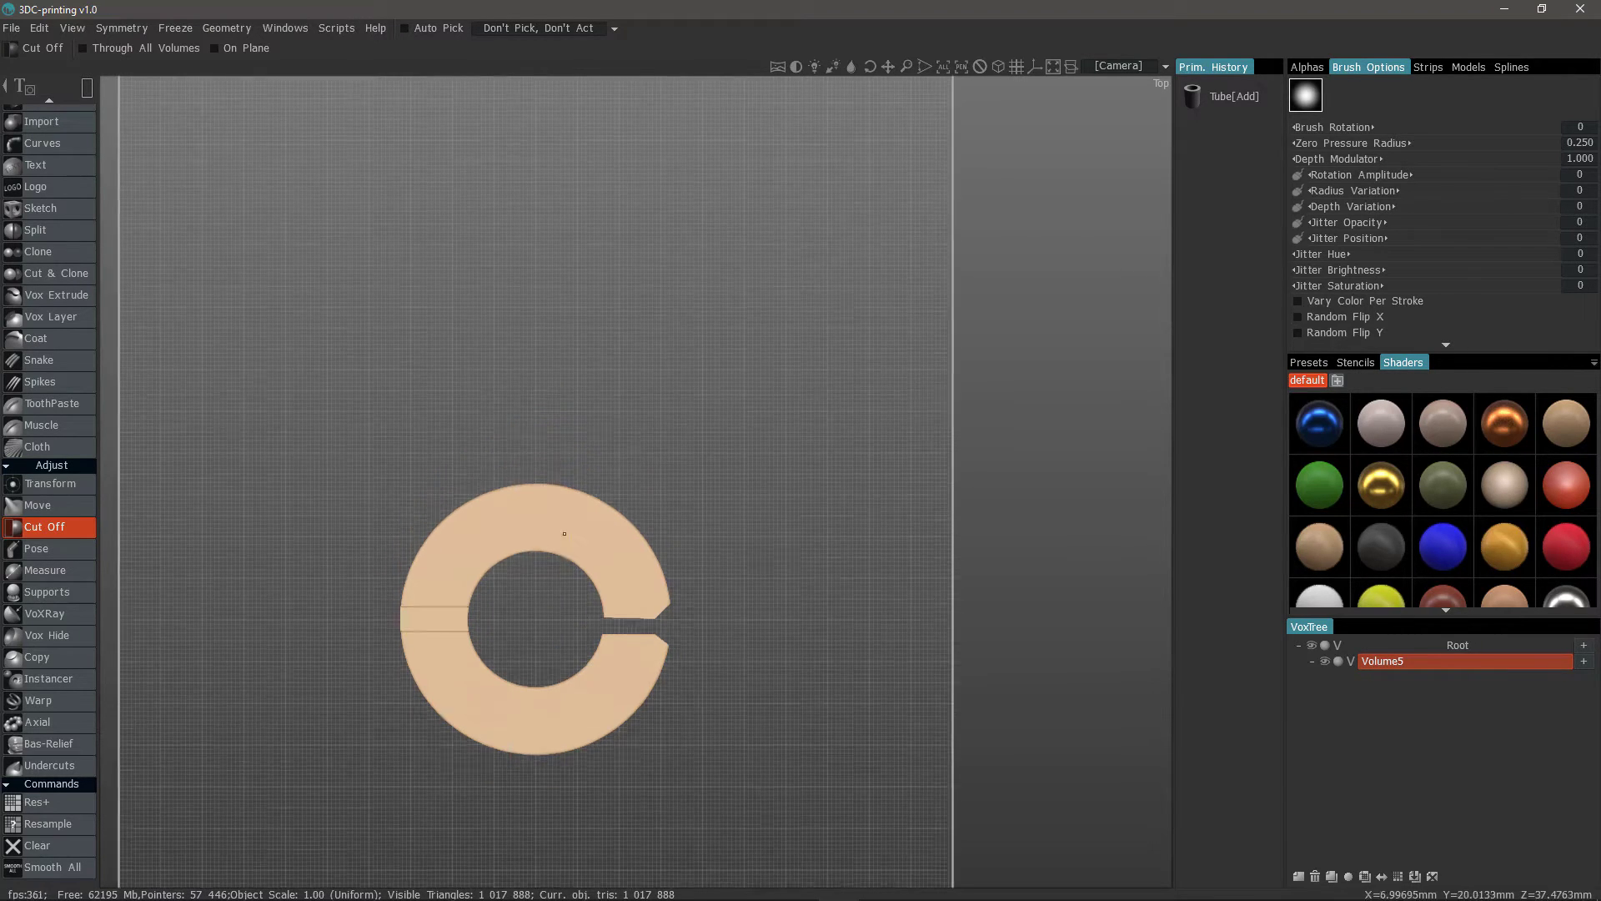
left_click_drag(561, 536, 448, 445, "alt")
scroll(279, 306, "up", 4)
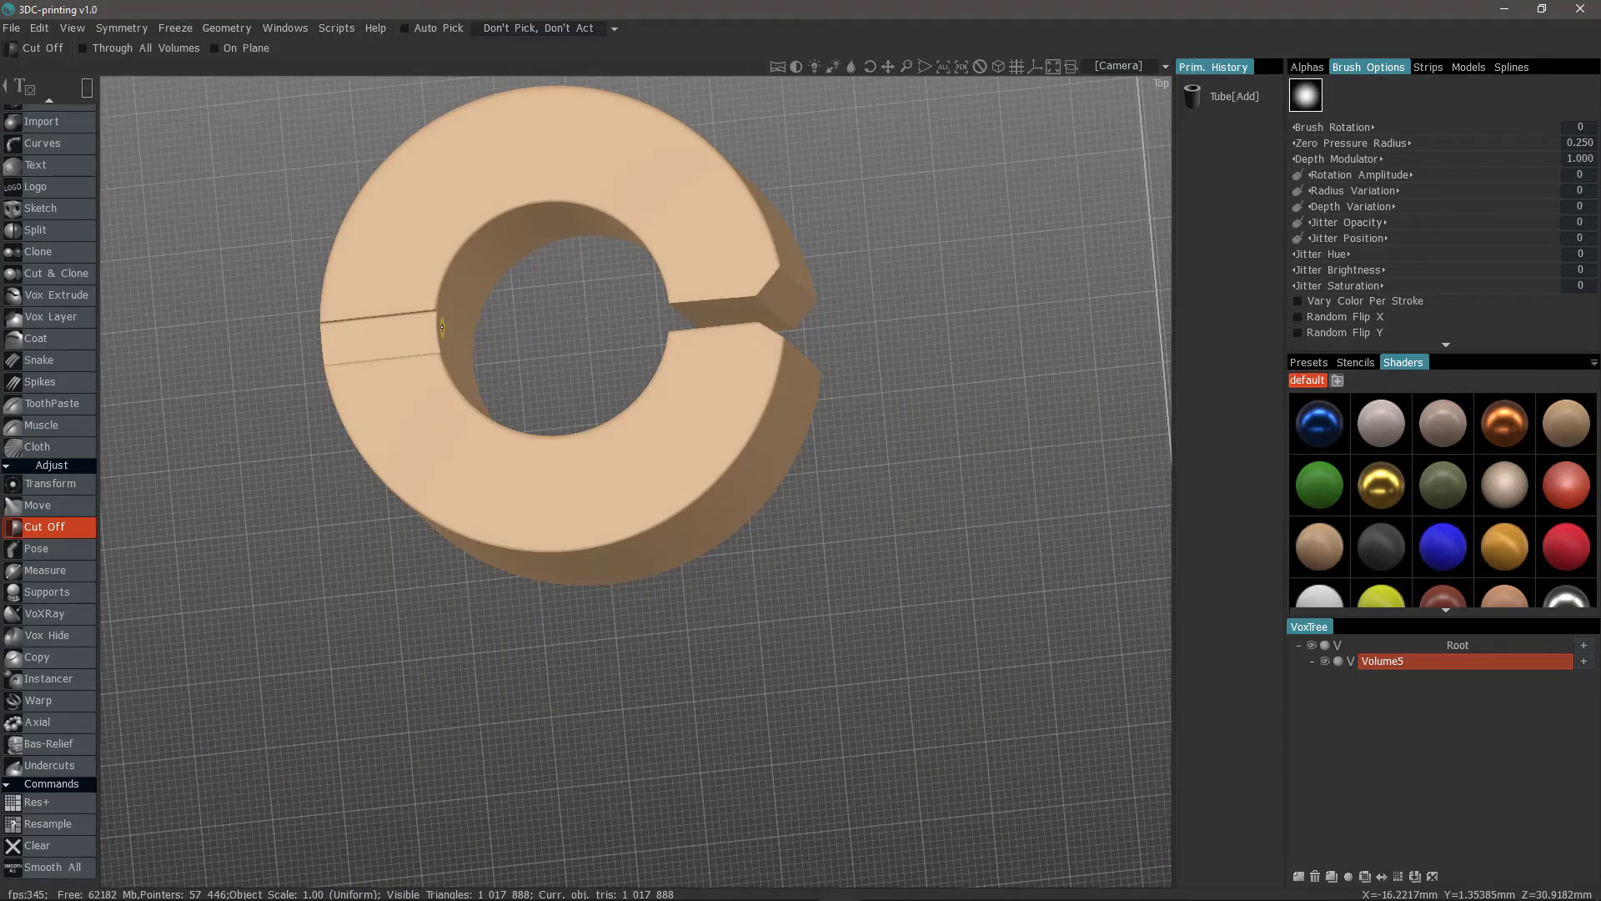
key("ctrl+z")
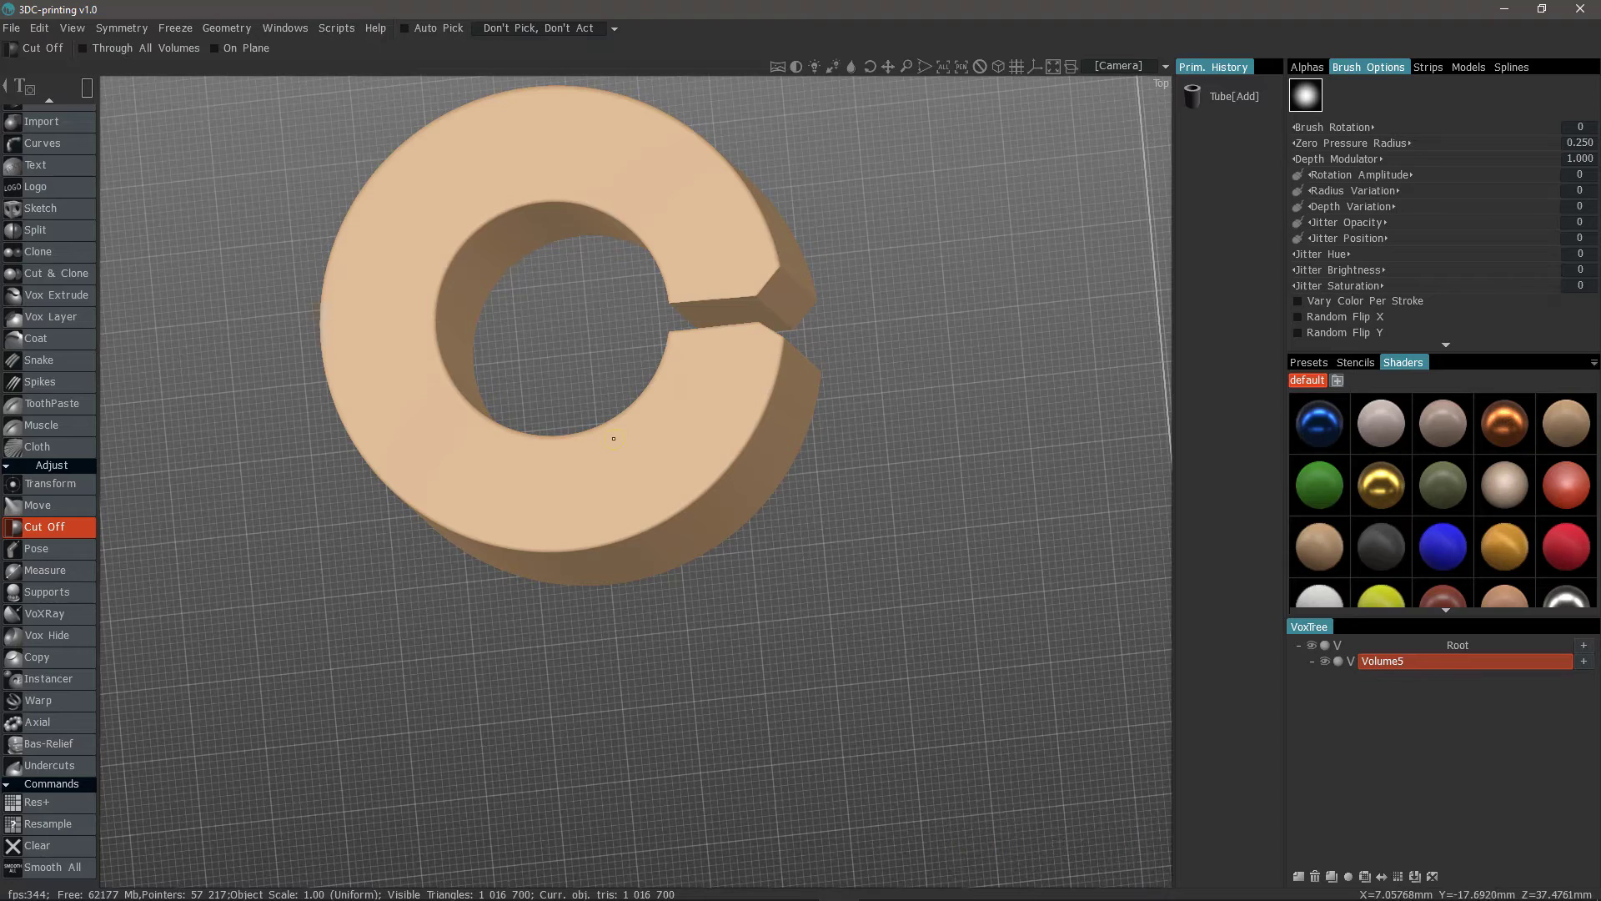
Set the depth limit to 5 and cut a rectangular groove across the top of the tube's wall opposite the slot
key("KP_7")
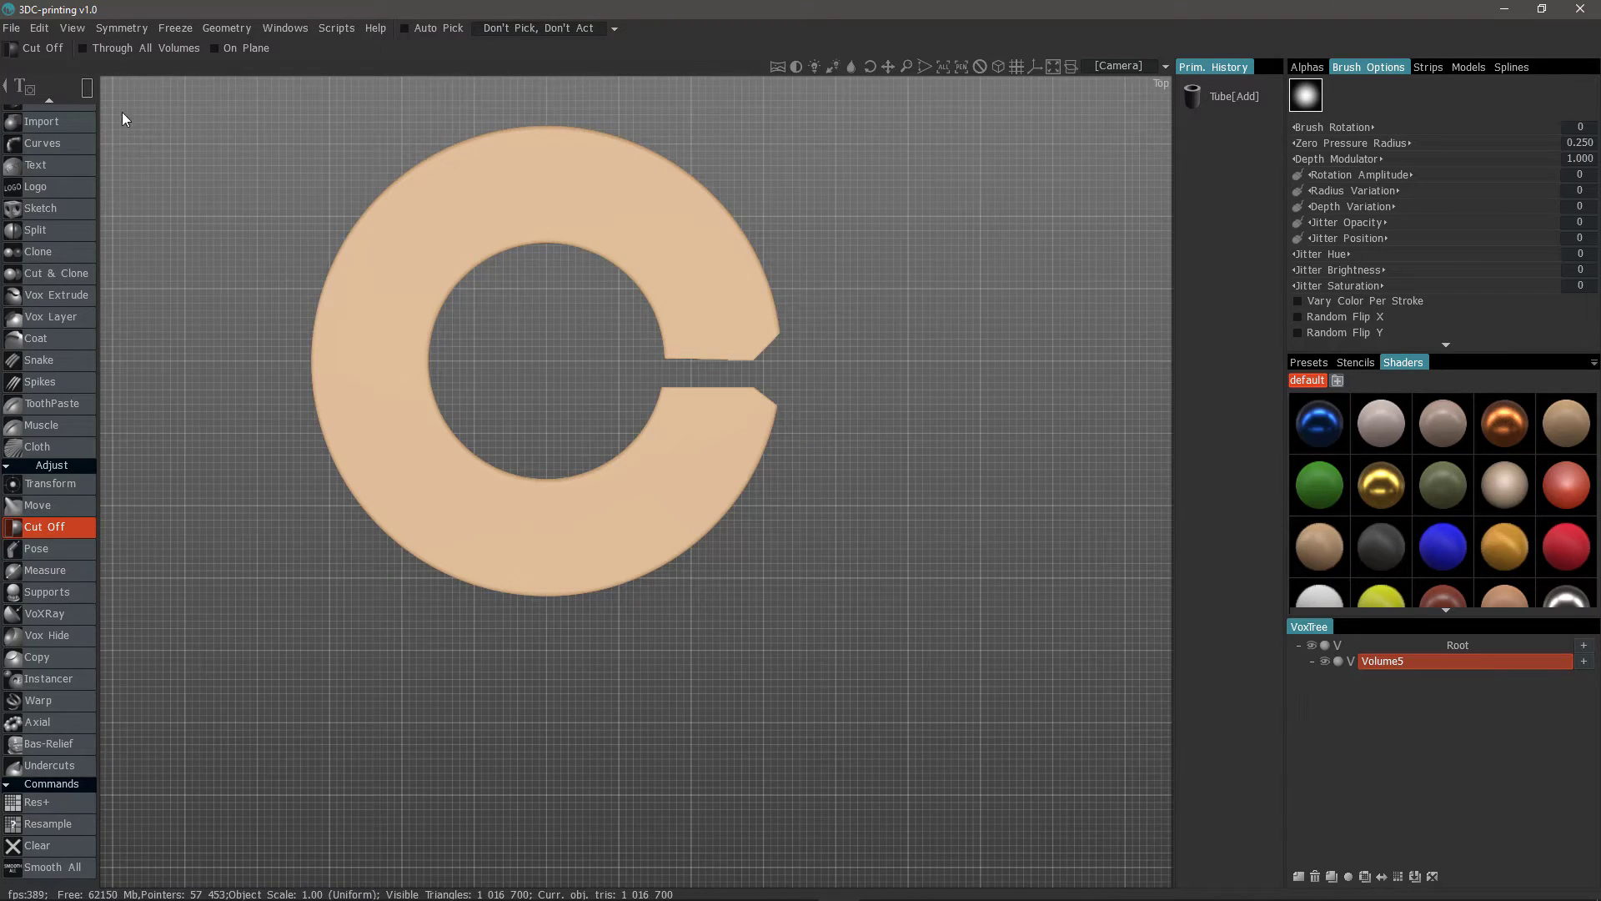
mouse_move(83, 90)
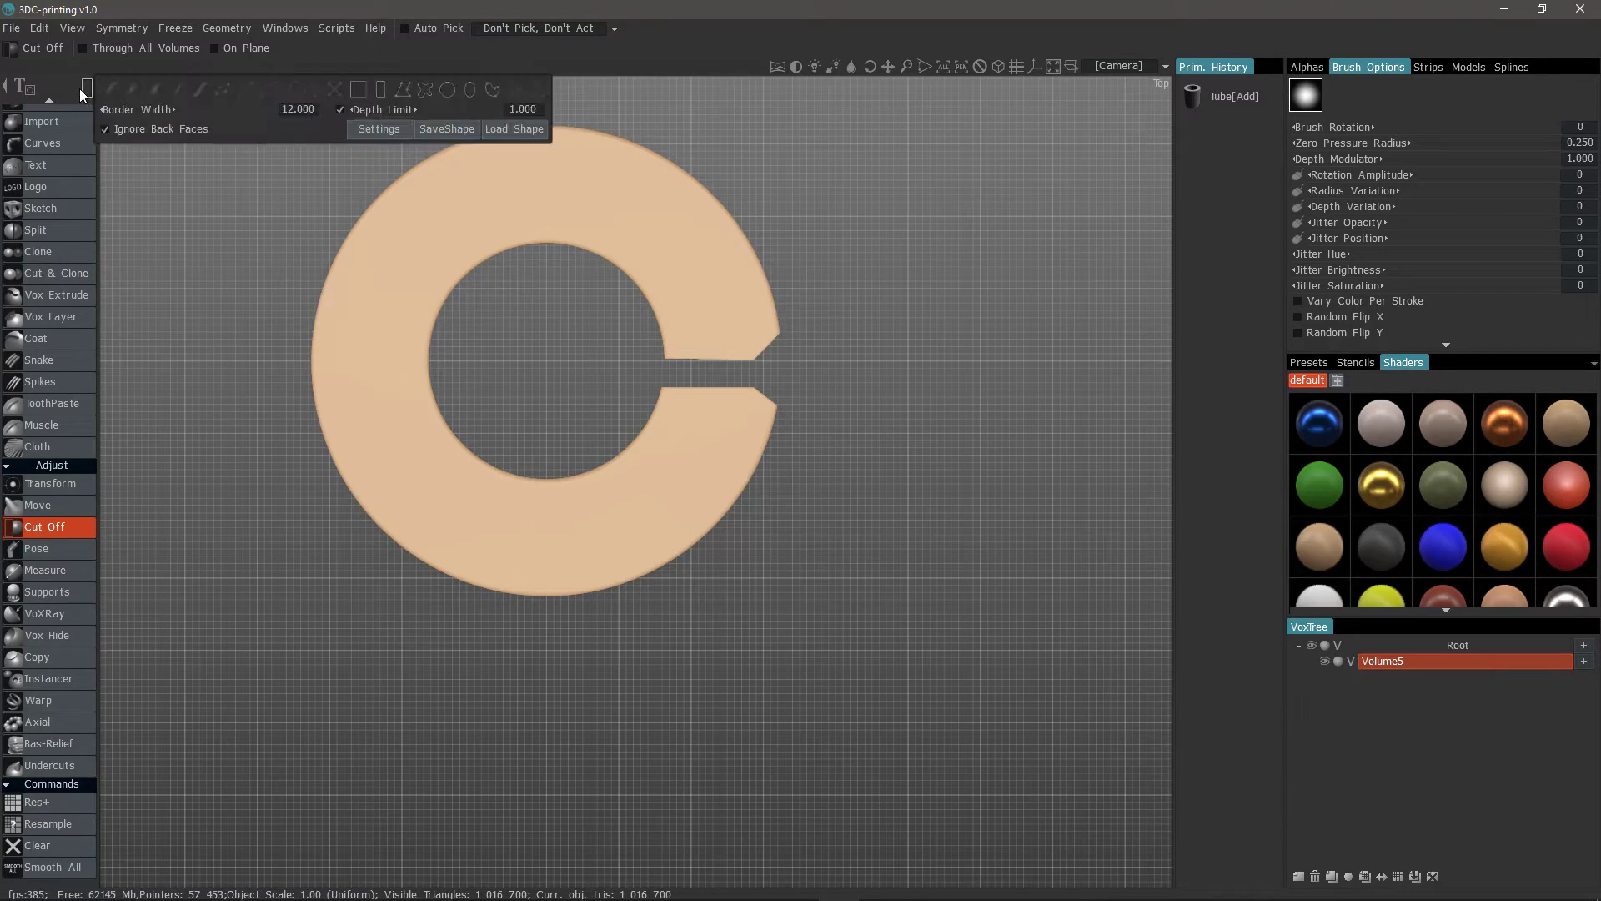
left_click(527, 107)
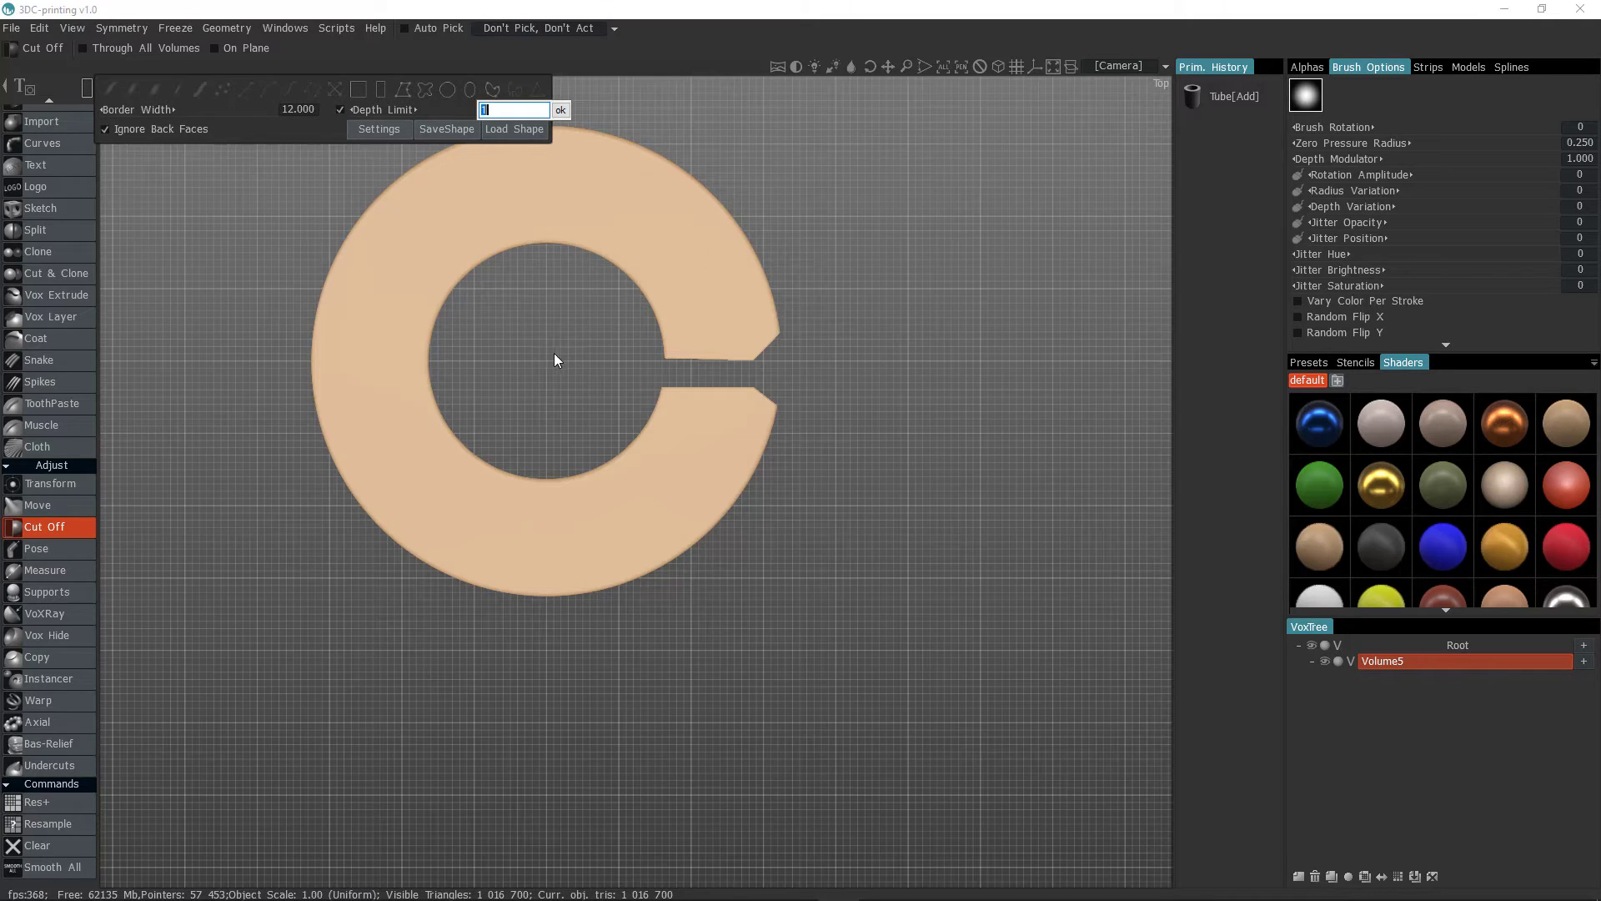
type("5")
left_click(560, 111)
left_click_drag(292, 344, 439, 384)
left_click_drag(533, 392, 631, 365)
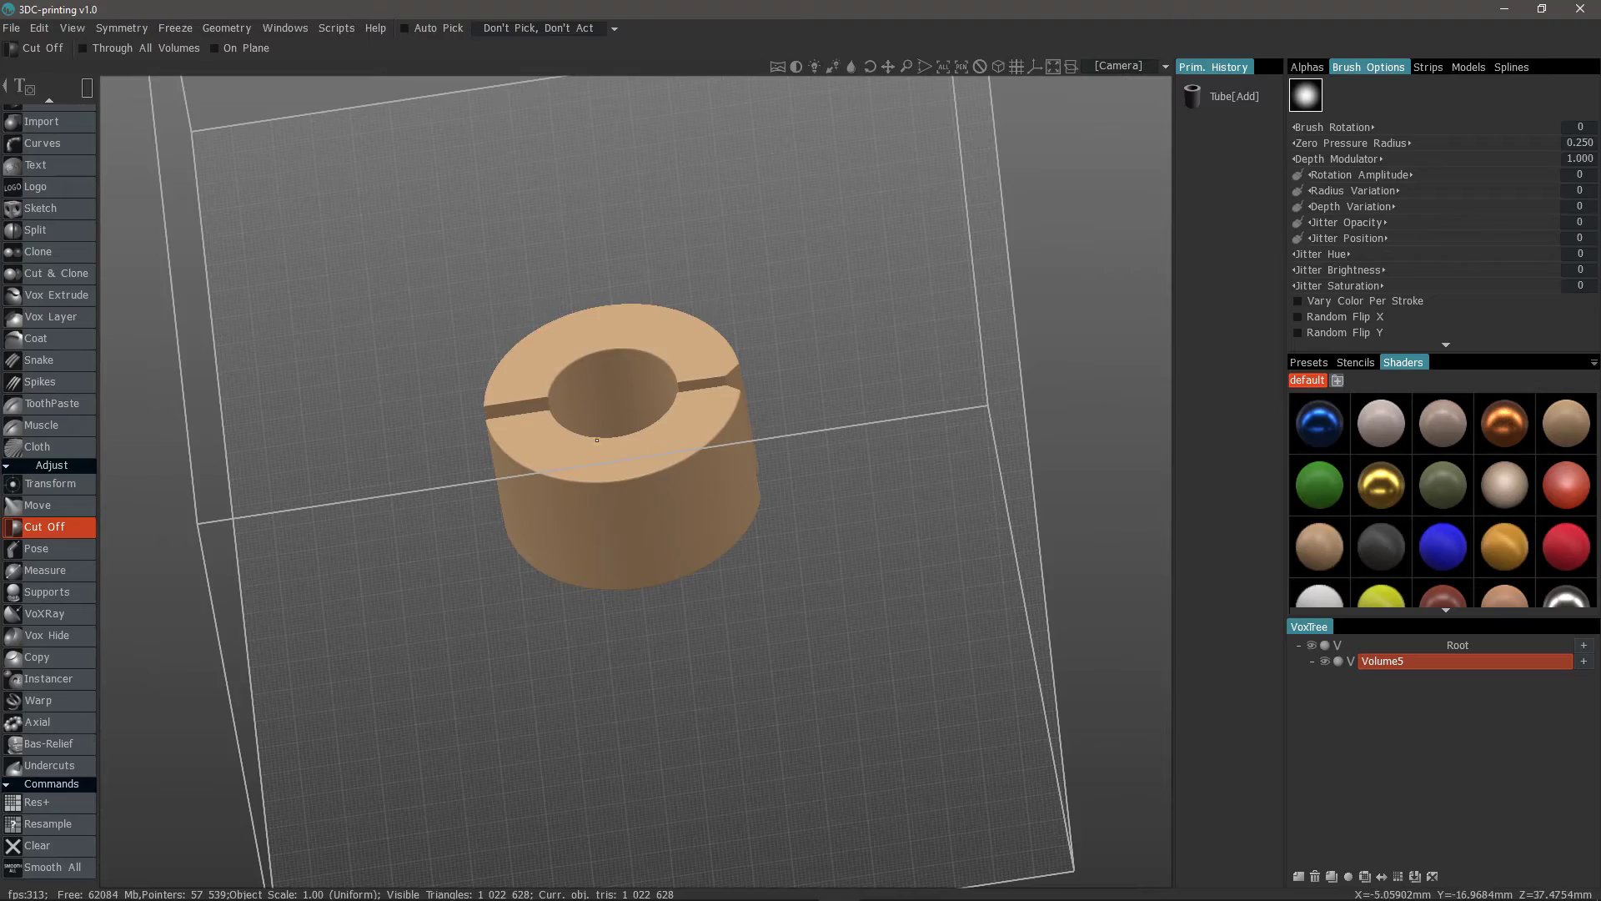
Face the tube in the front view and choose the circular lasso shape for the Cut Off tool
left_click_drag(597, 440, 583, 504, "alt")
right_click_drag(583, 504, 542, 492, "alt")
left_click_drag(542, 492, 728, 633, "alt")
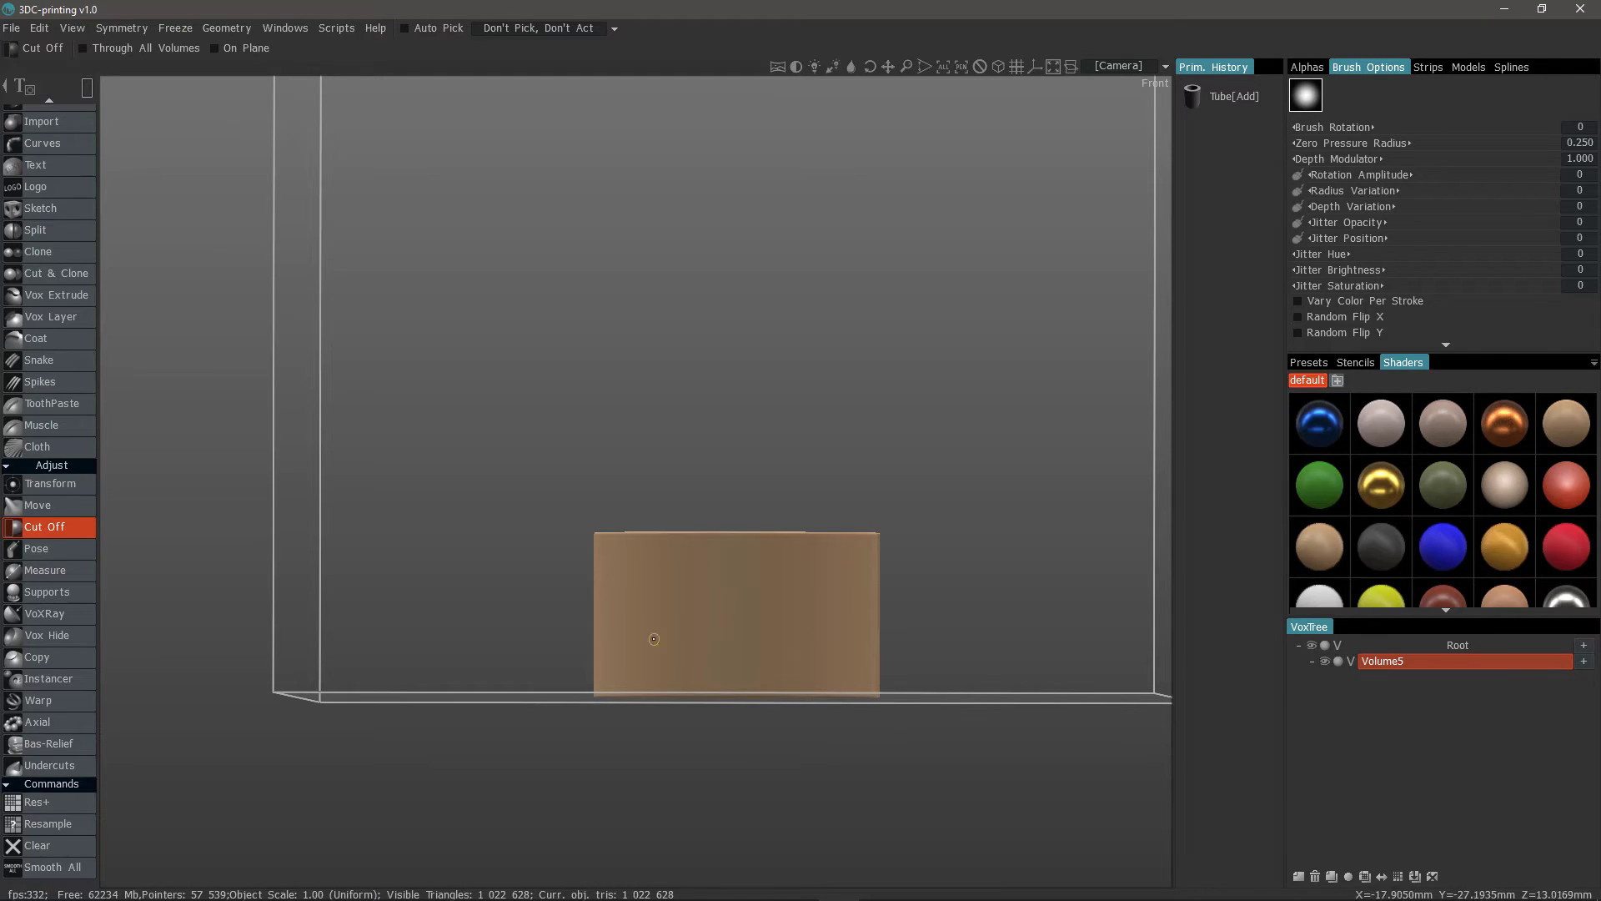
left_click(88, 86)
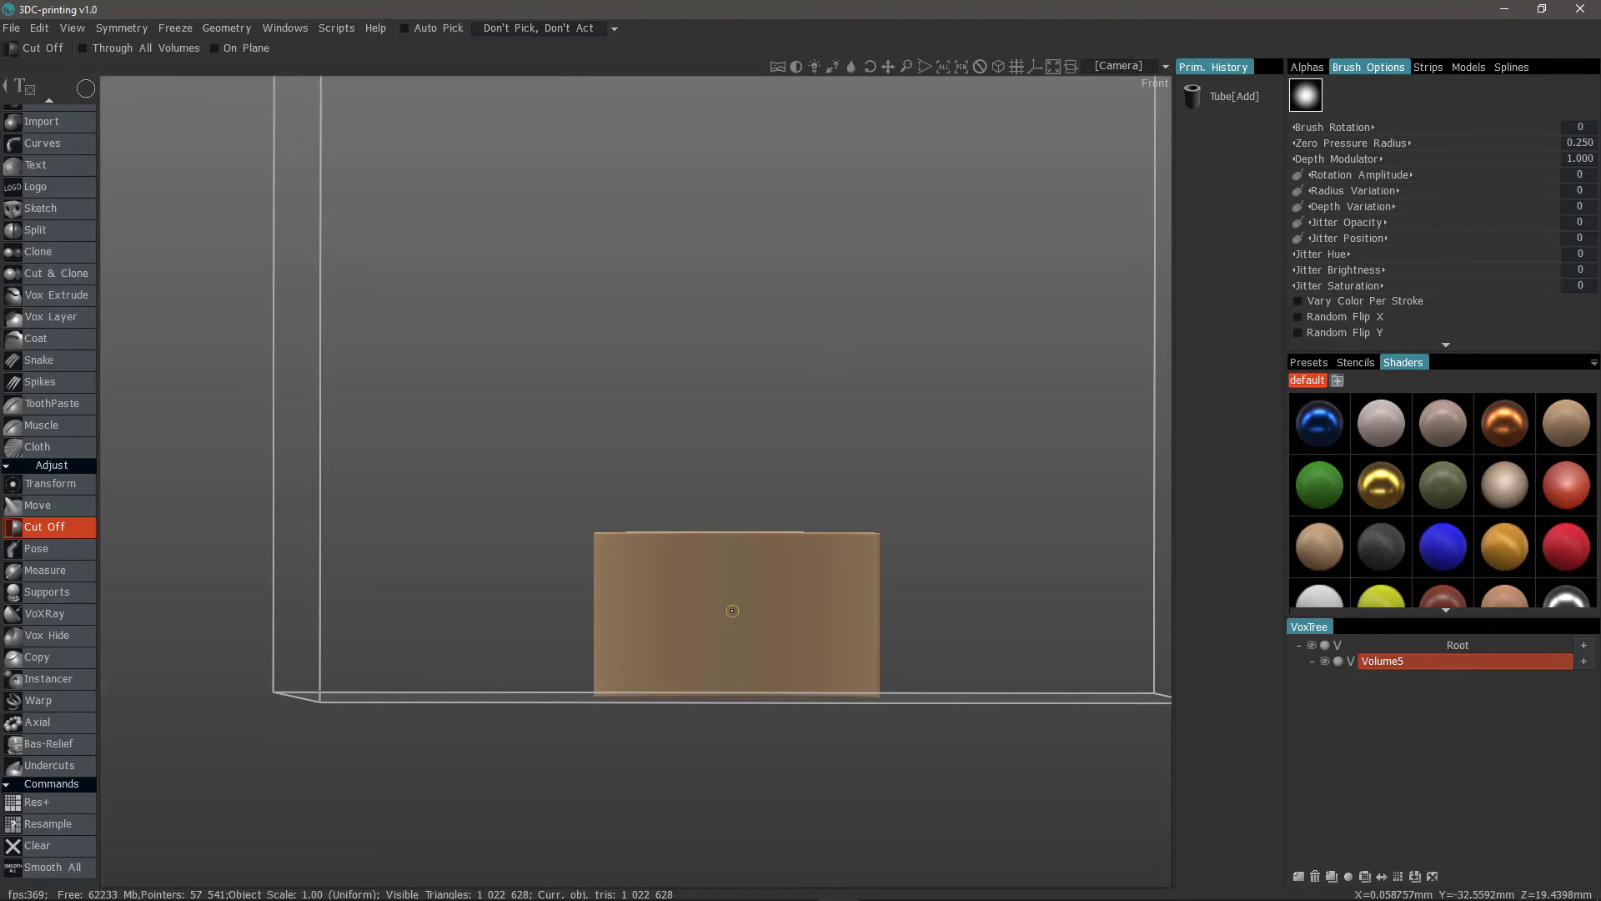
Try drawing a circular cut about 26 mm across, centred on the tube's front side
left_click_drag(735, 609, 792, 629)
key("space")
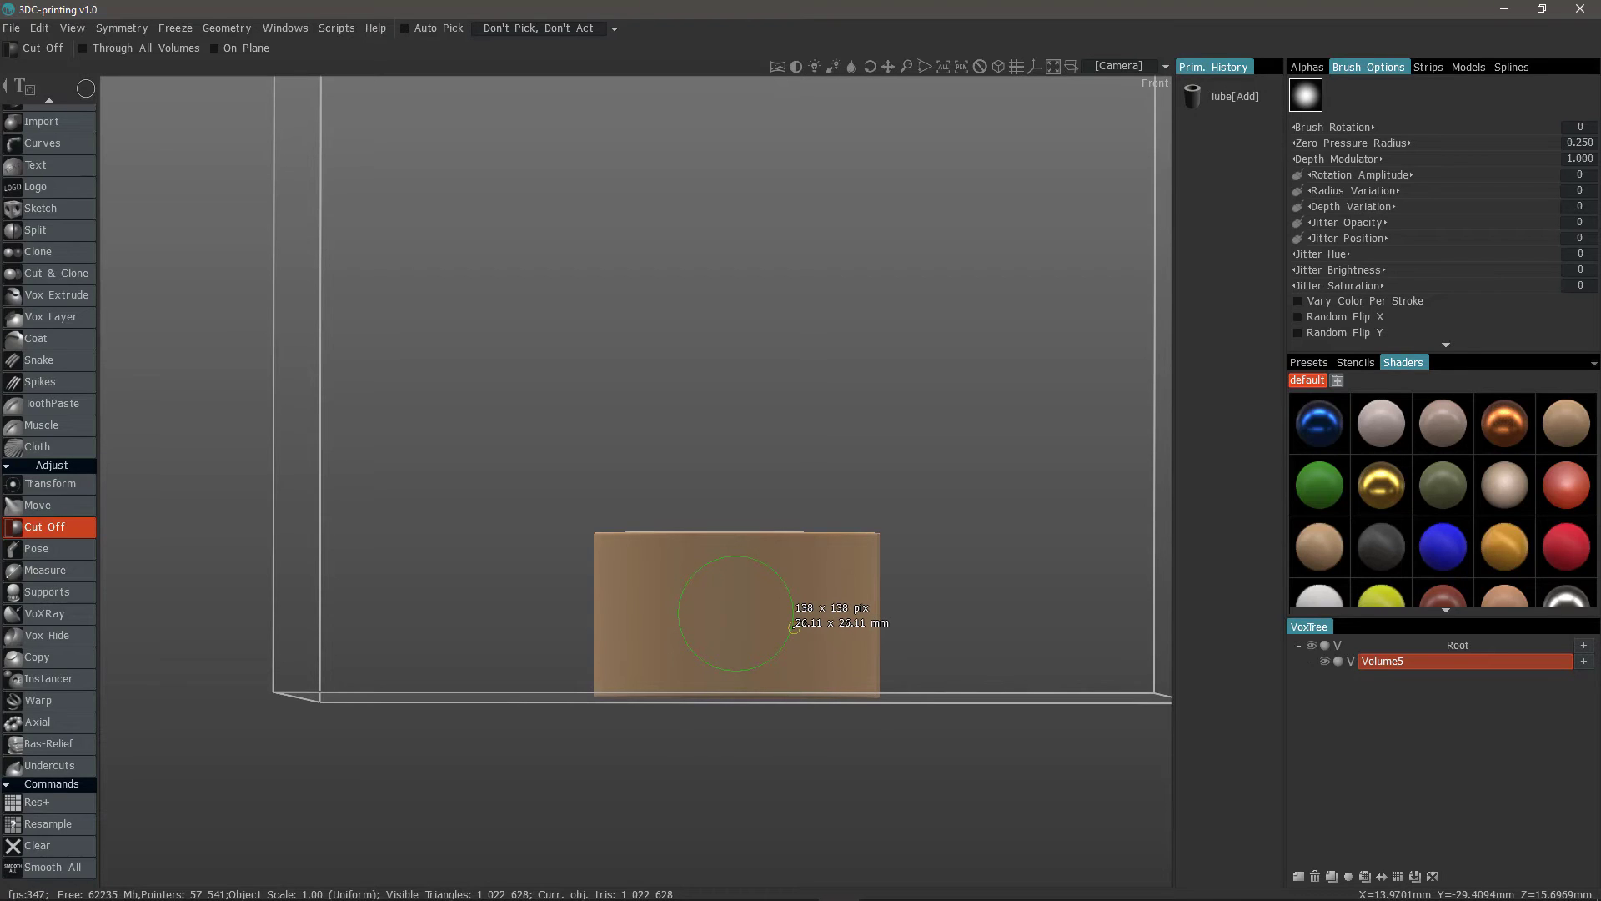
left_click_drag(793, 627, 791, 628)
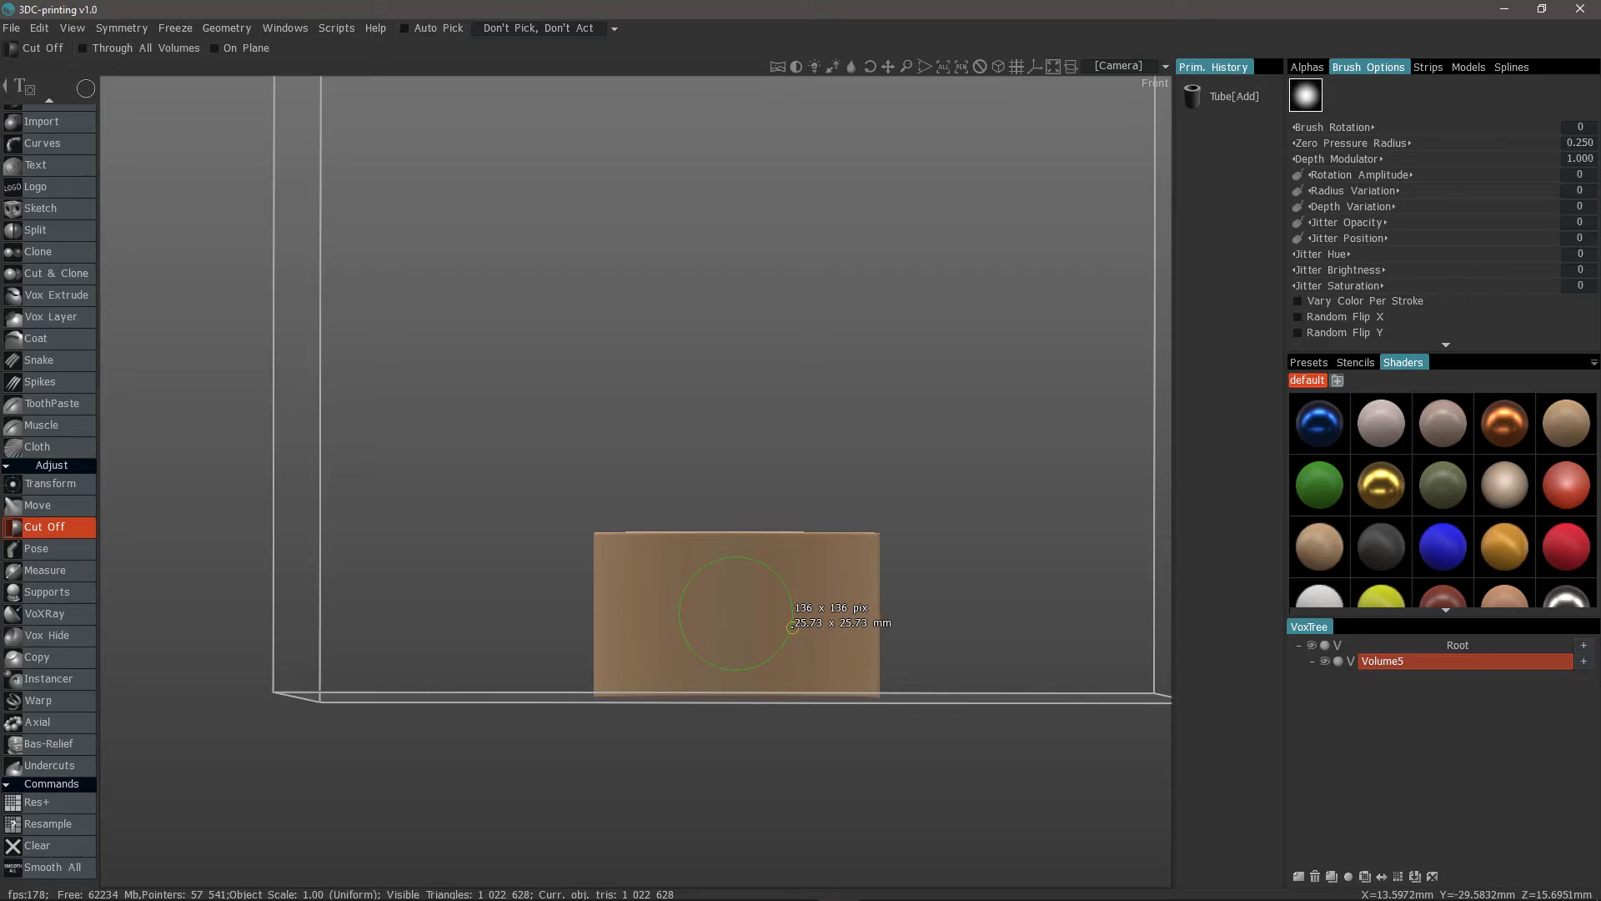
left_click_drag(792, 627, 959, 422, "ctrl")
Try an inverted circular cut that keeps only the tube material inside a large centred circle, and undo it
scroll(583, 597, "down", 4)
key("KP_2")
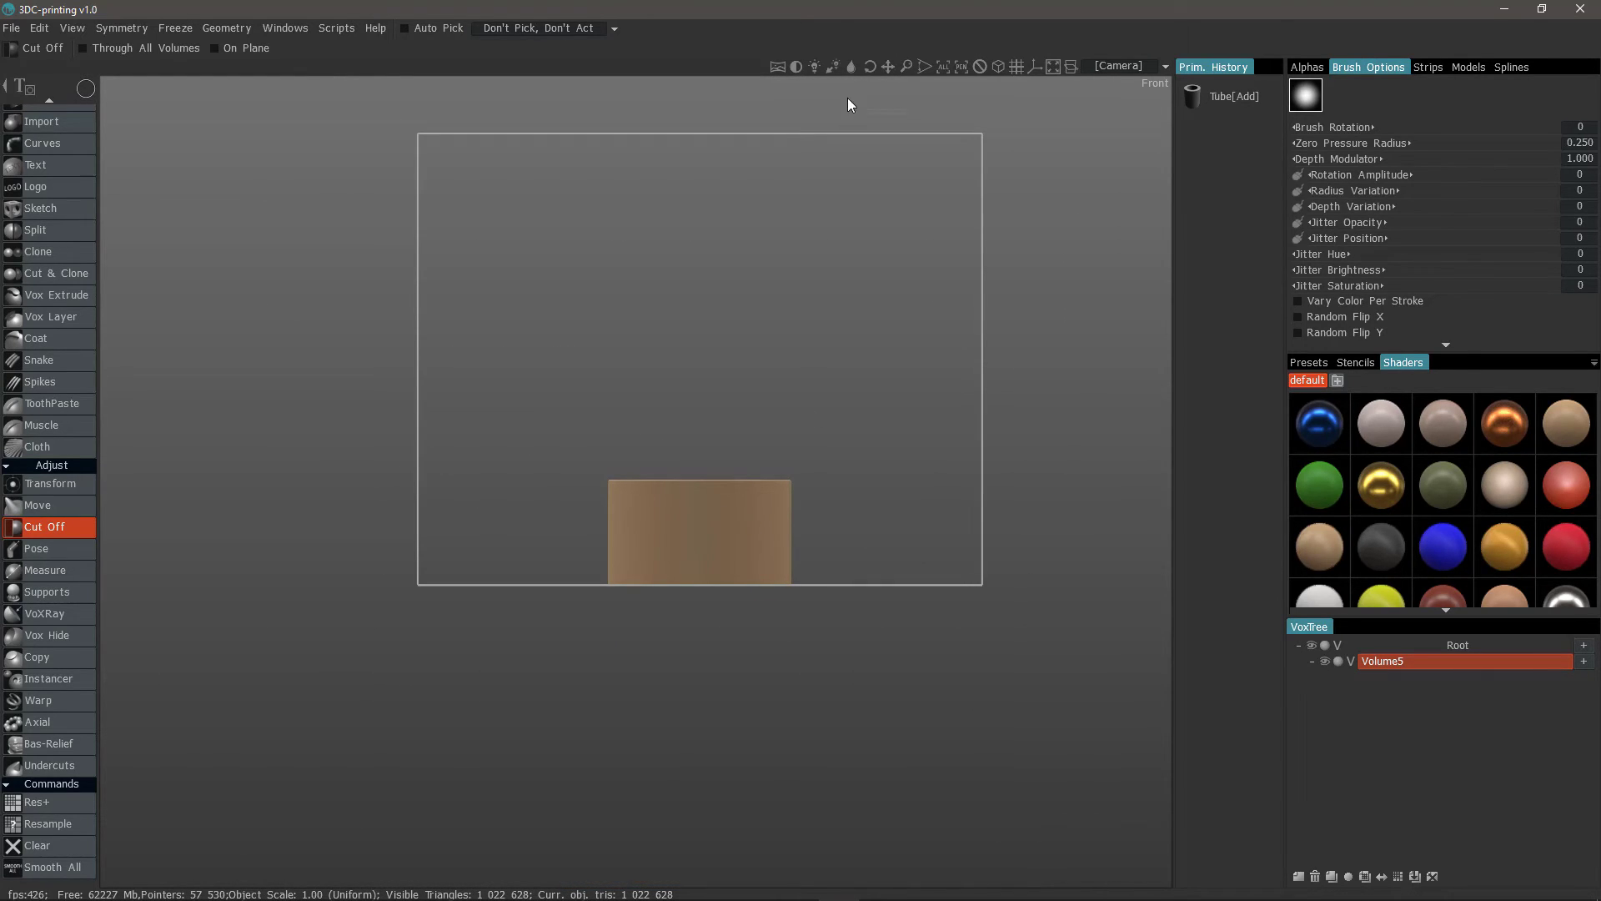
left_click(943, 66)
left_click_drag(613, 501, 857, 537)
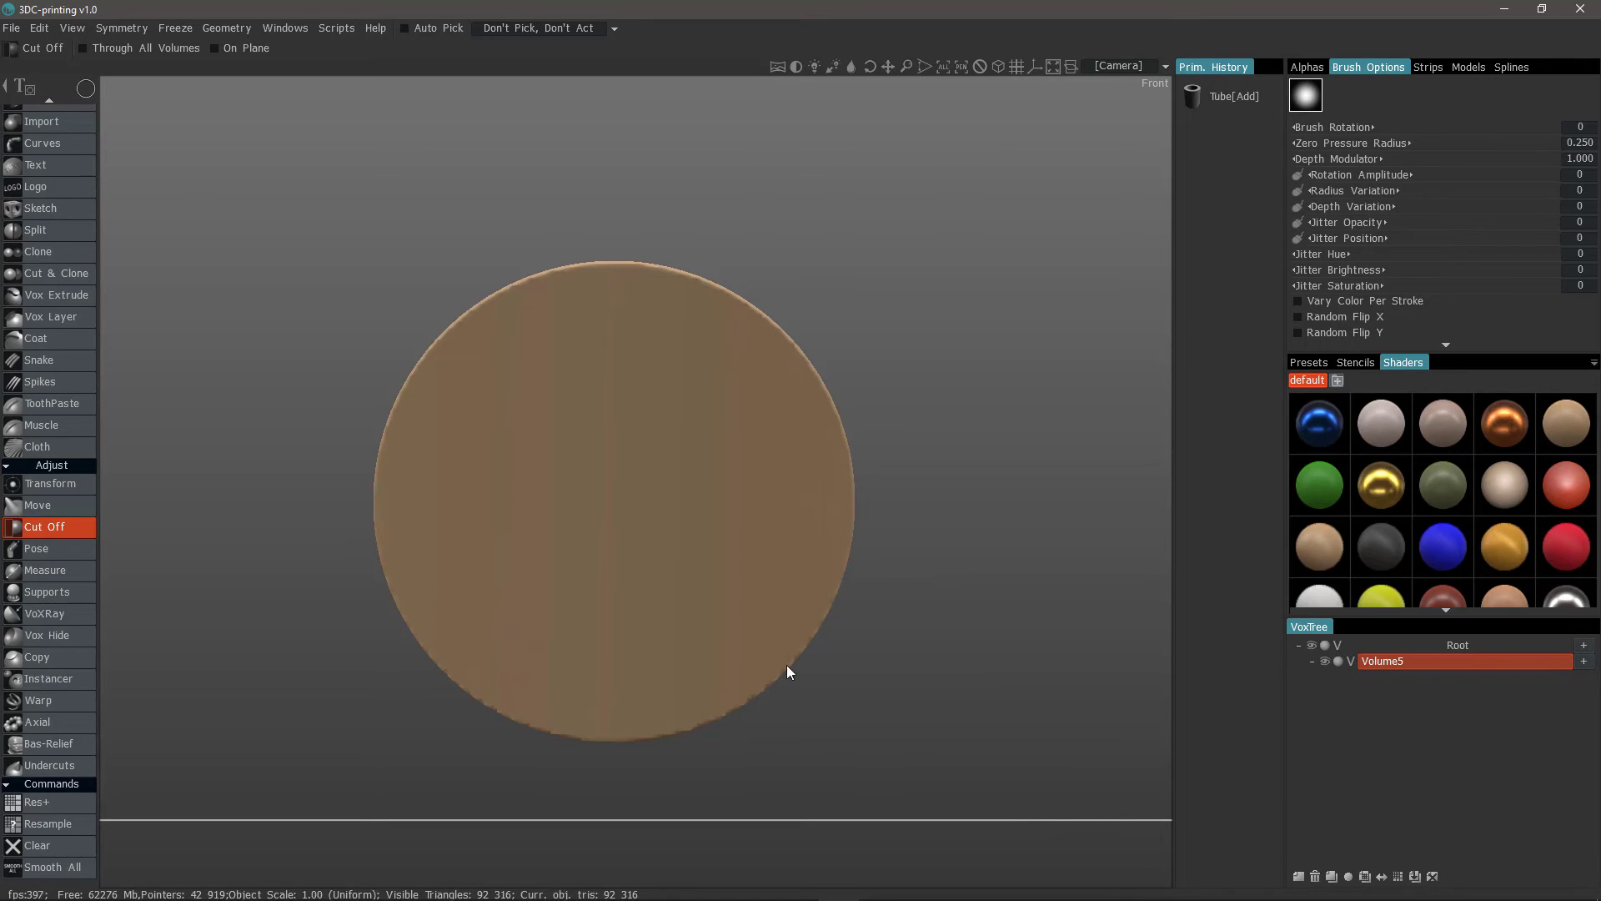
right_click_drag(1056, 632, 551, 559)
right_click_drag(883, 88, 834, 310)
mouse_move(834, 310)
left_mouse_down("alt")
mouse_move(583, 508)
mouse_move(605, 518)
left_mouse_up("alt")
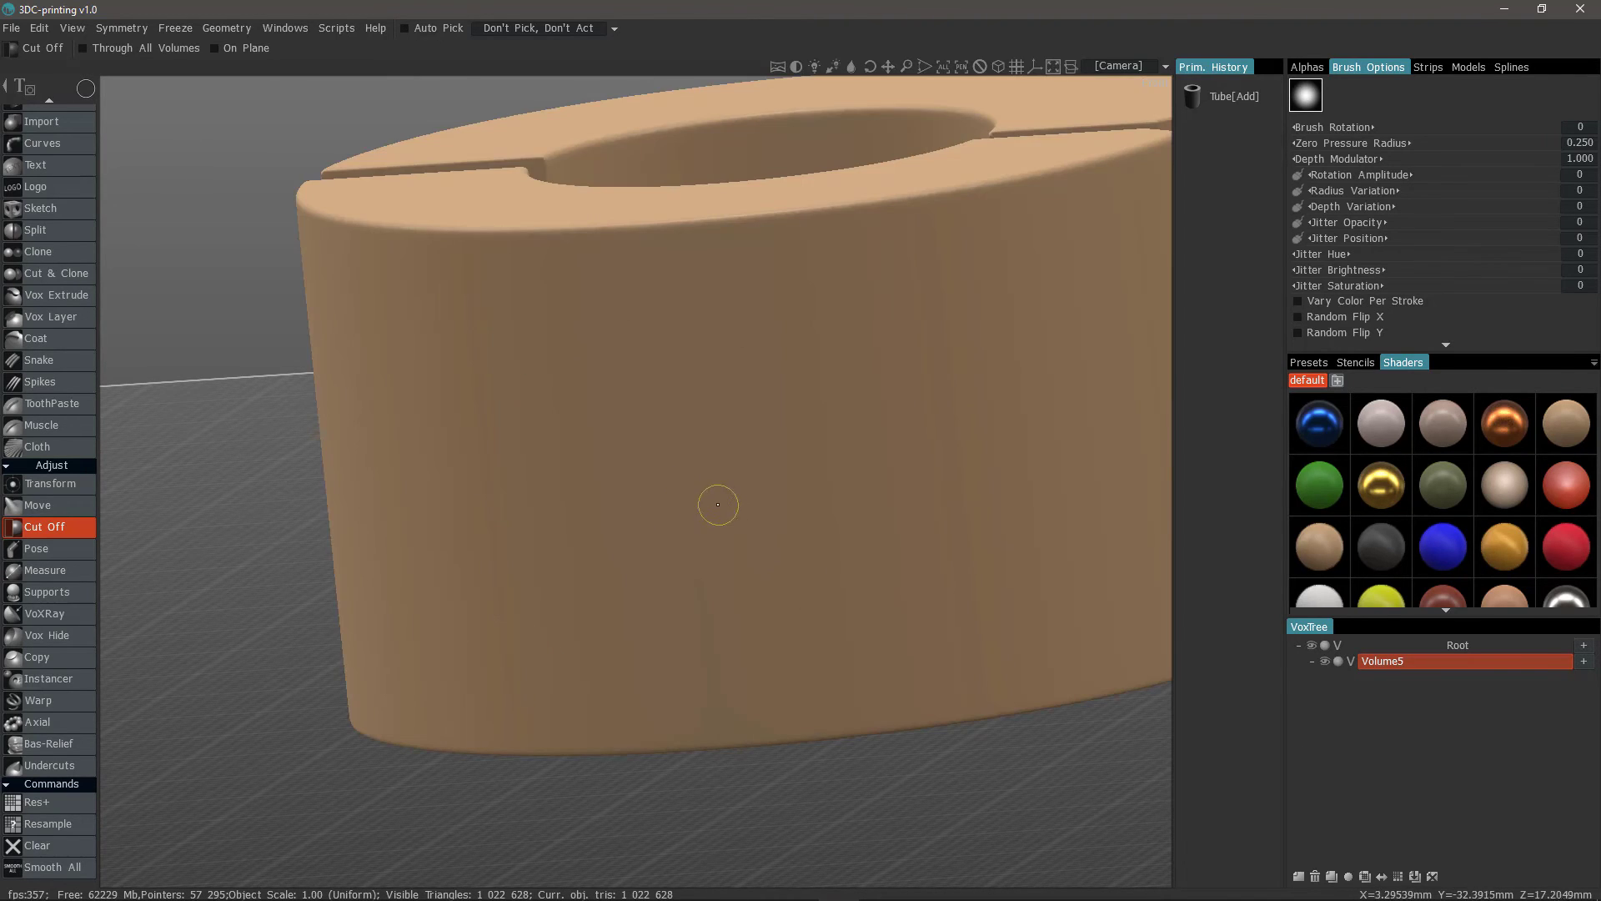
Zoom out from the tube and face it in the top view
scroll(683, 401, "down", 10)
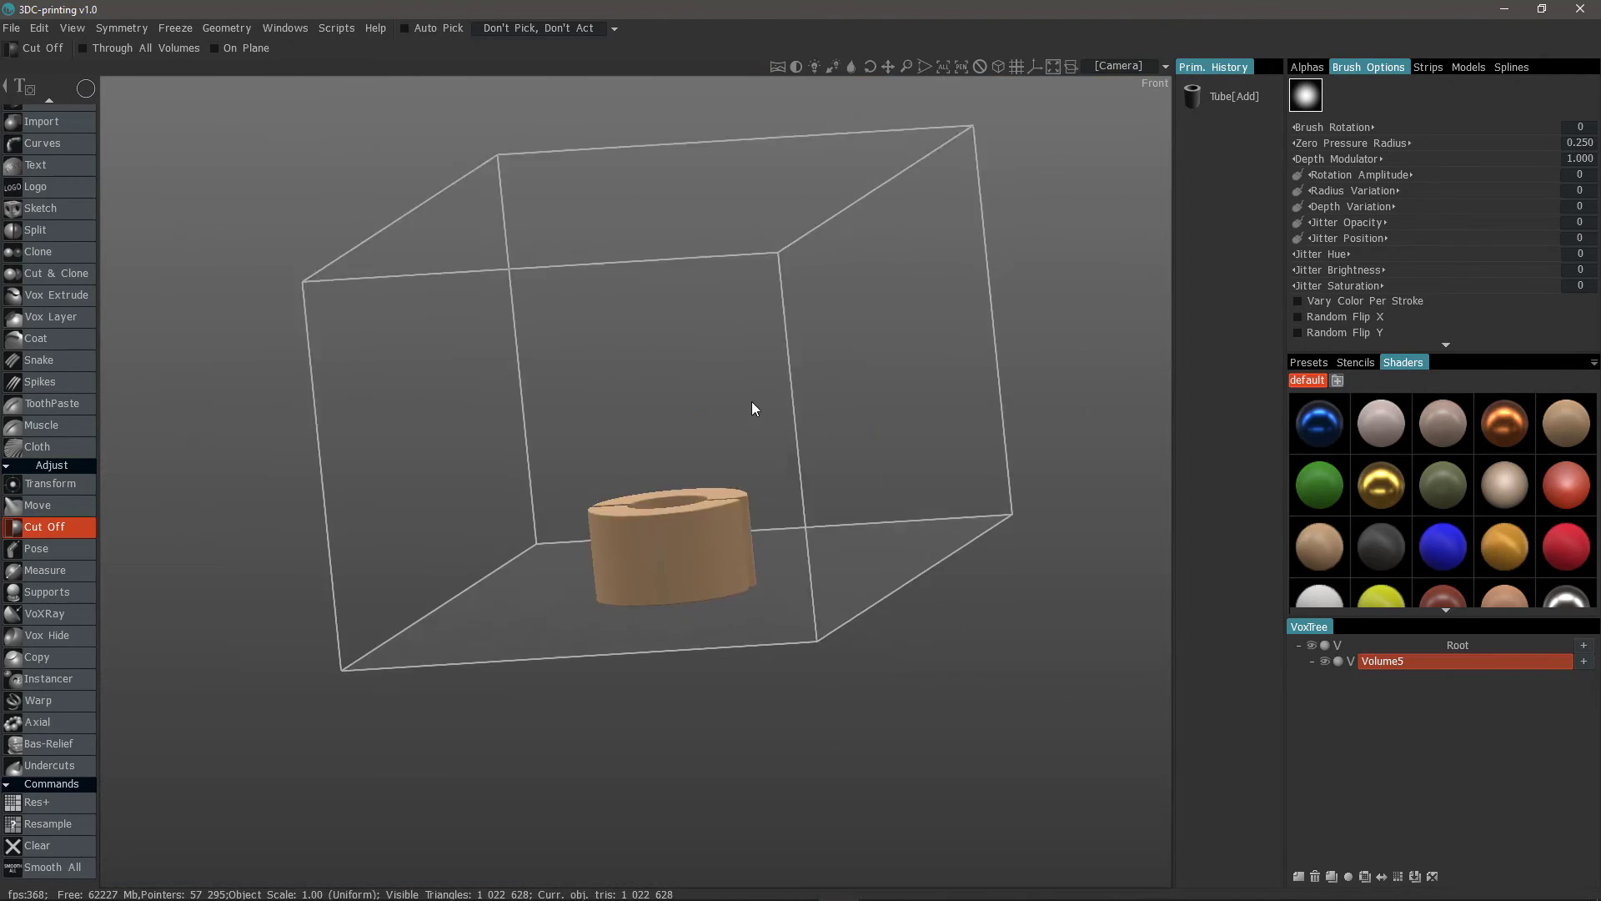
left_click(1122, 65)
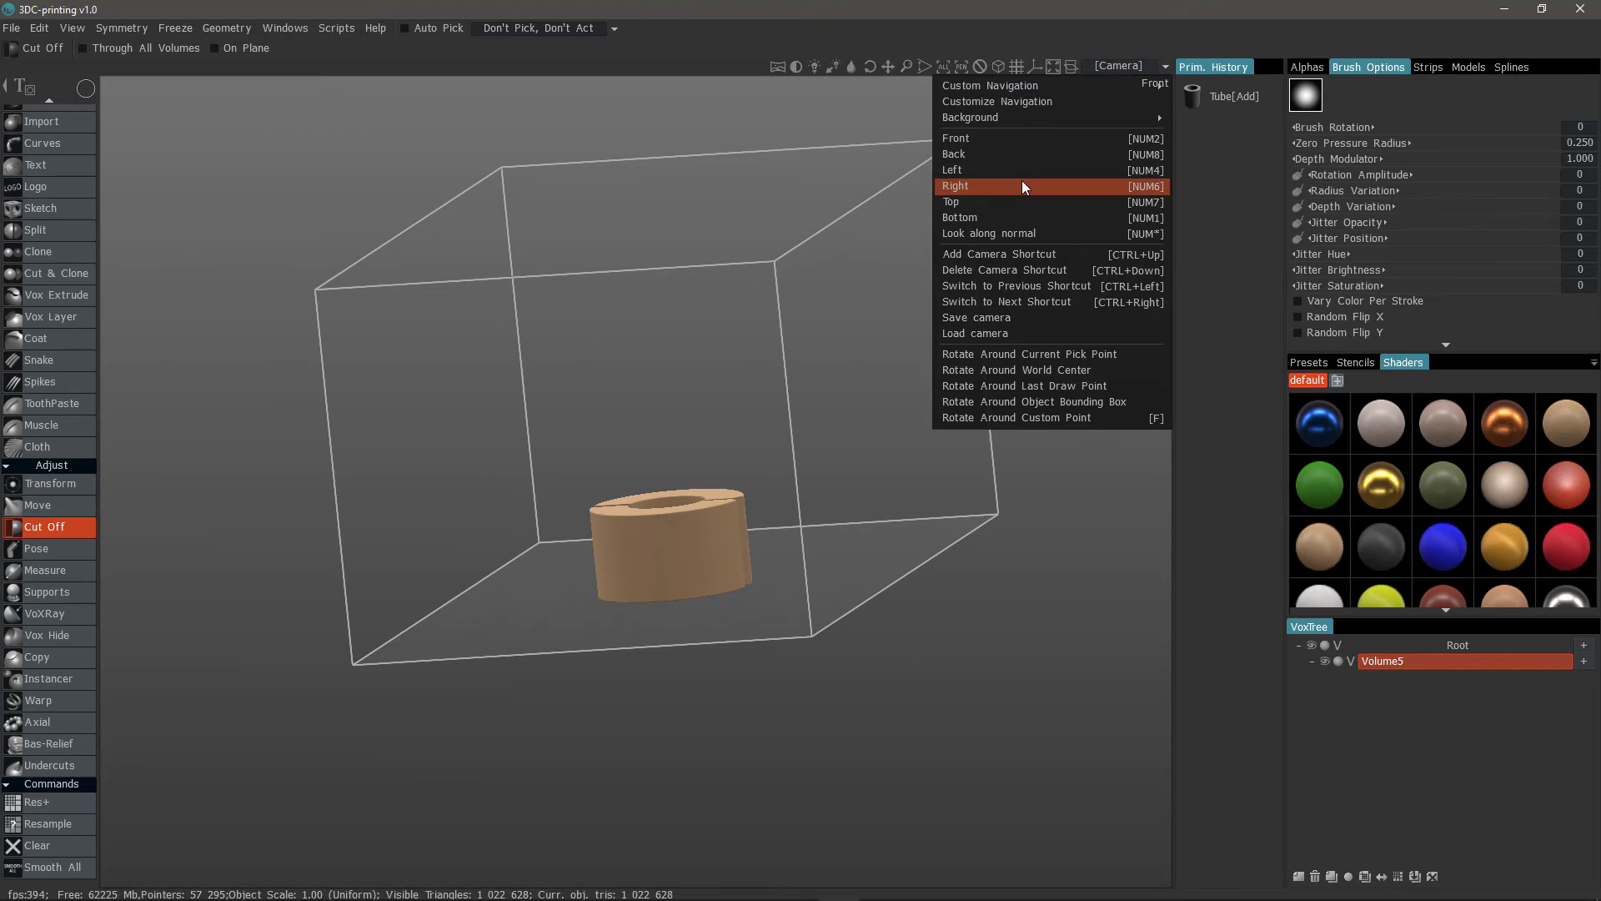
left_click(1003, 199)
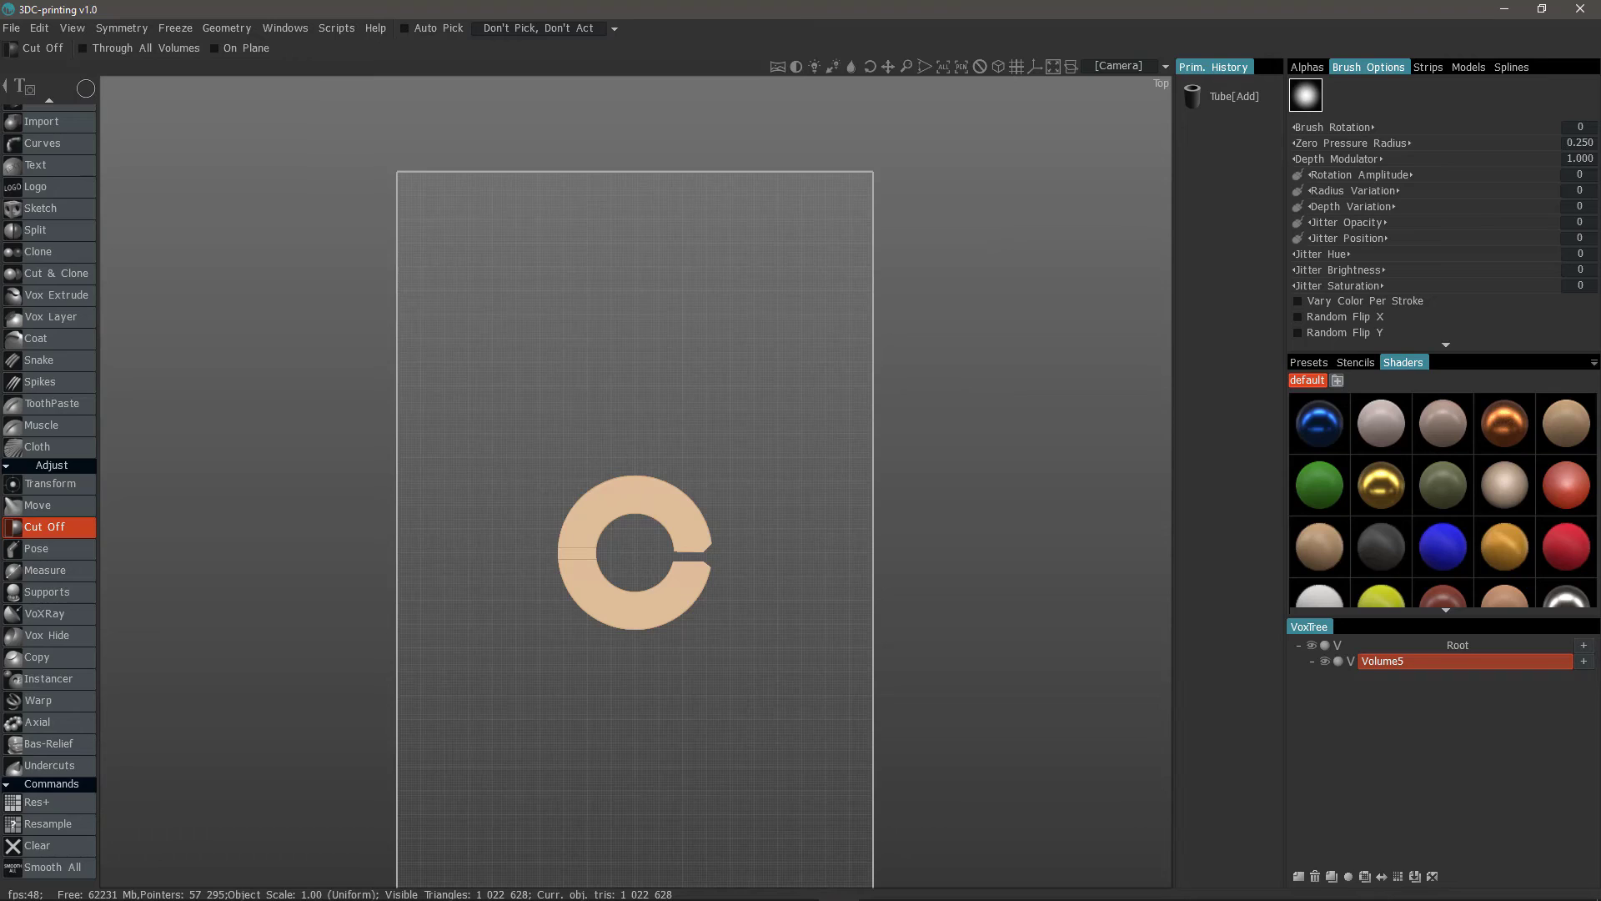
Turn on the 2D grid overlay, turn it off again and check the 3D grid snapping option
left_click(72, 27)
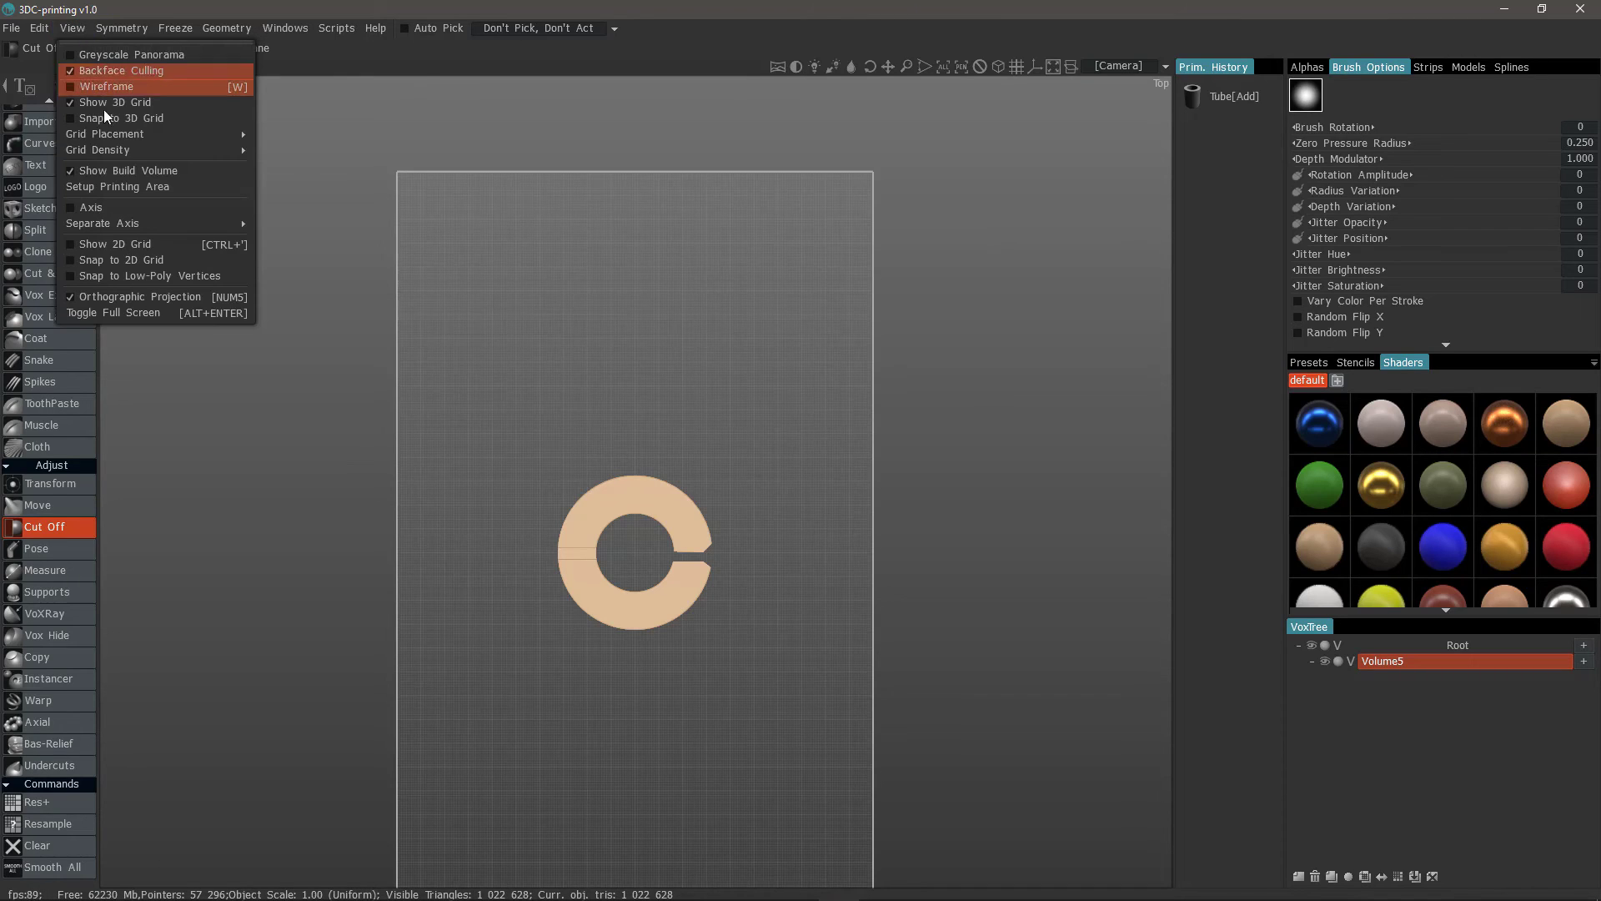
left_click(113, 245)
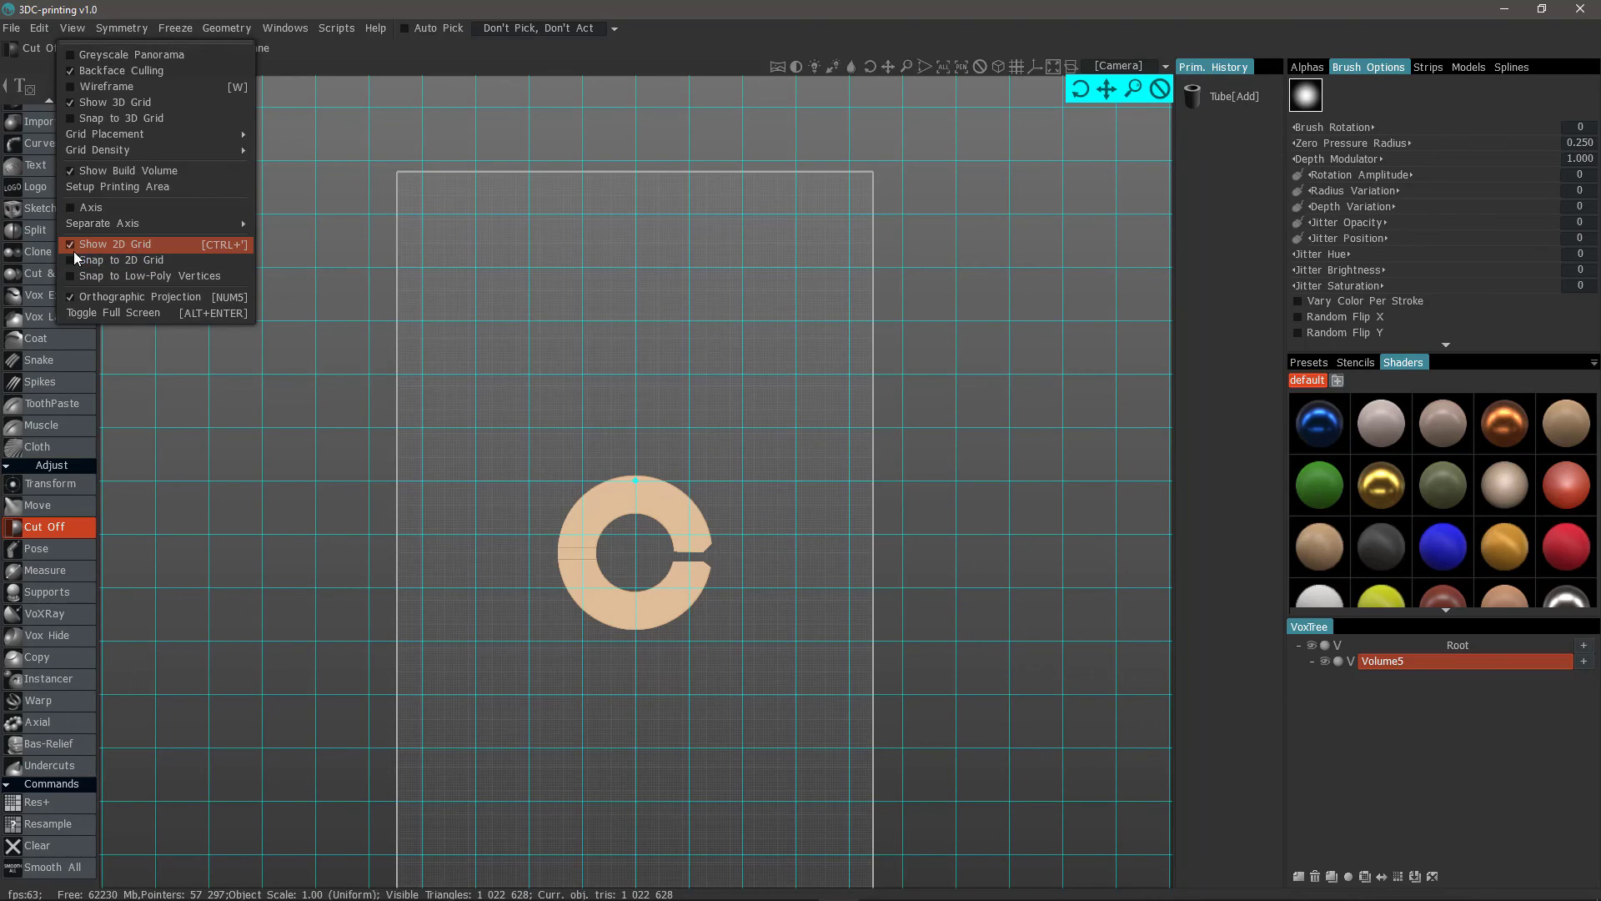
left_click(126, 243)
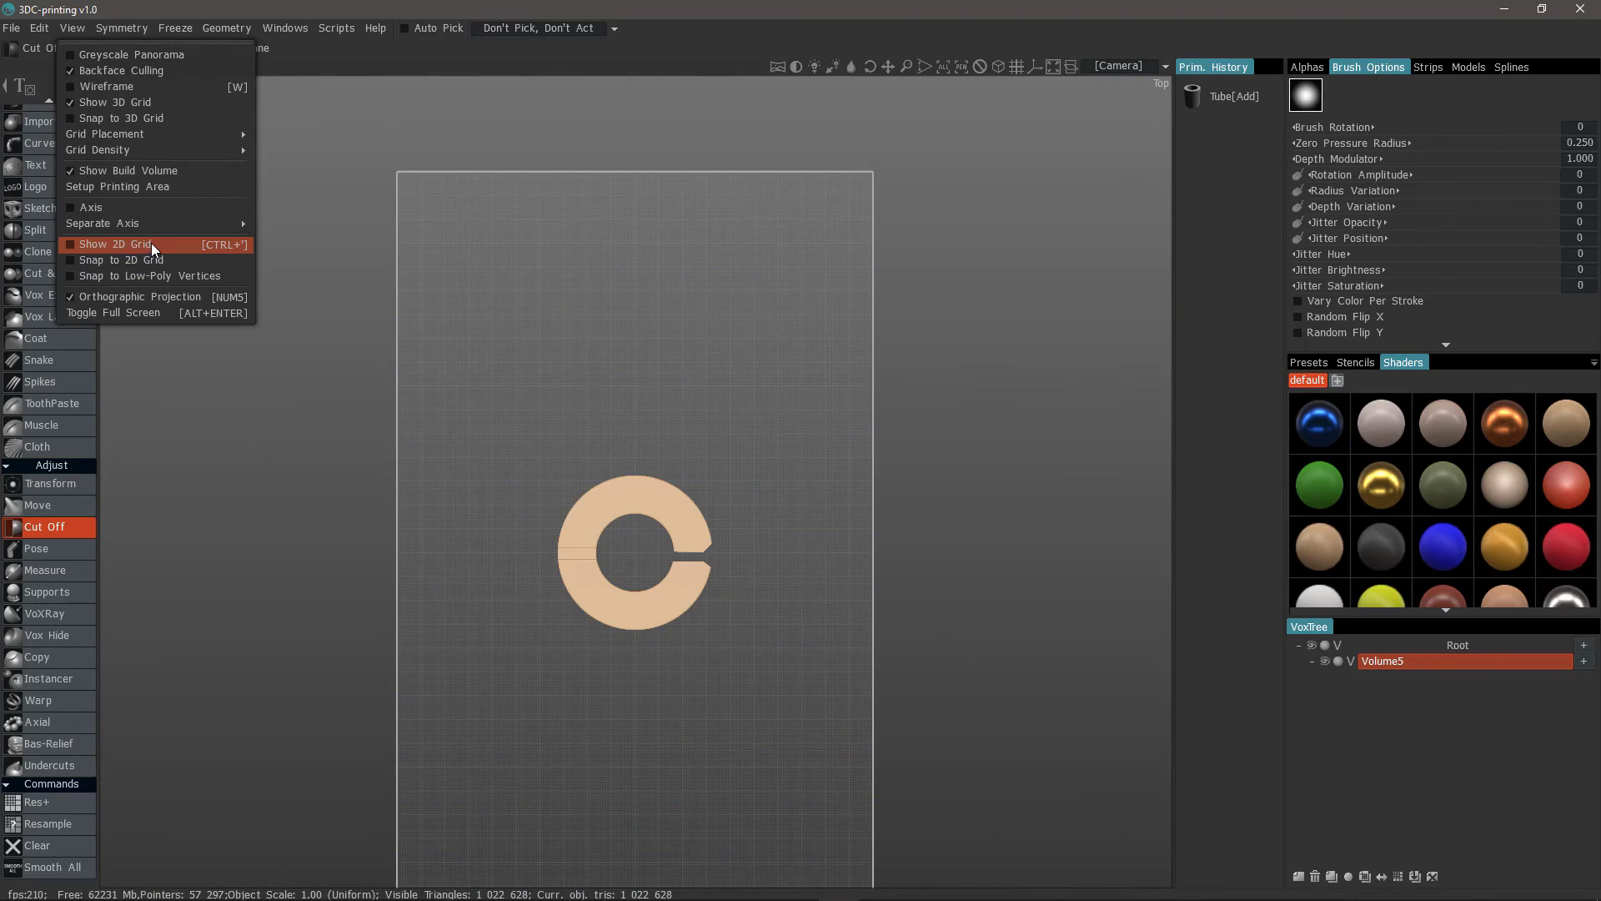
left_click(125, 117)
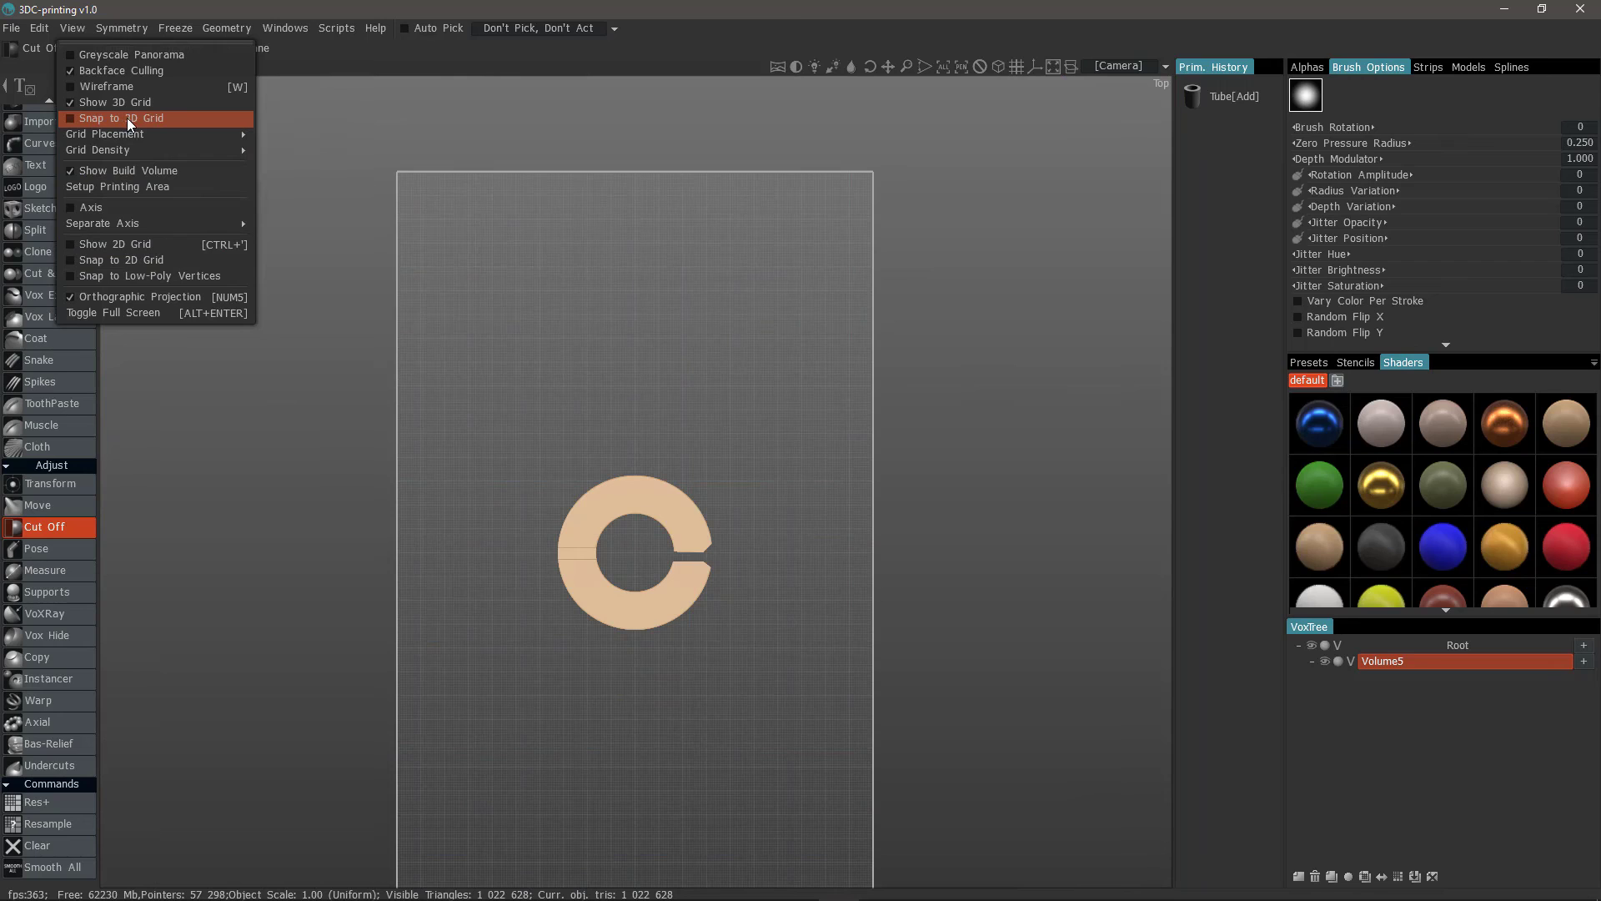
Make an inverted circular cut centred on the tube's hole from above, keeping only the wall material inside the circle, and inspect the remaining pieces
left_click(548, 337)
left_click(943, 66)
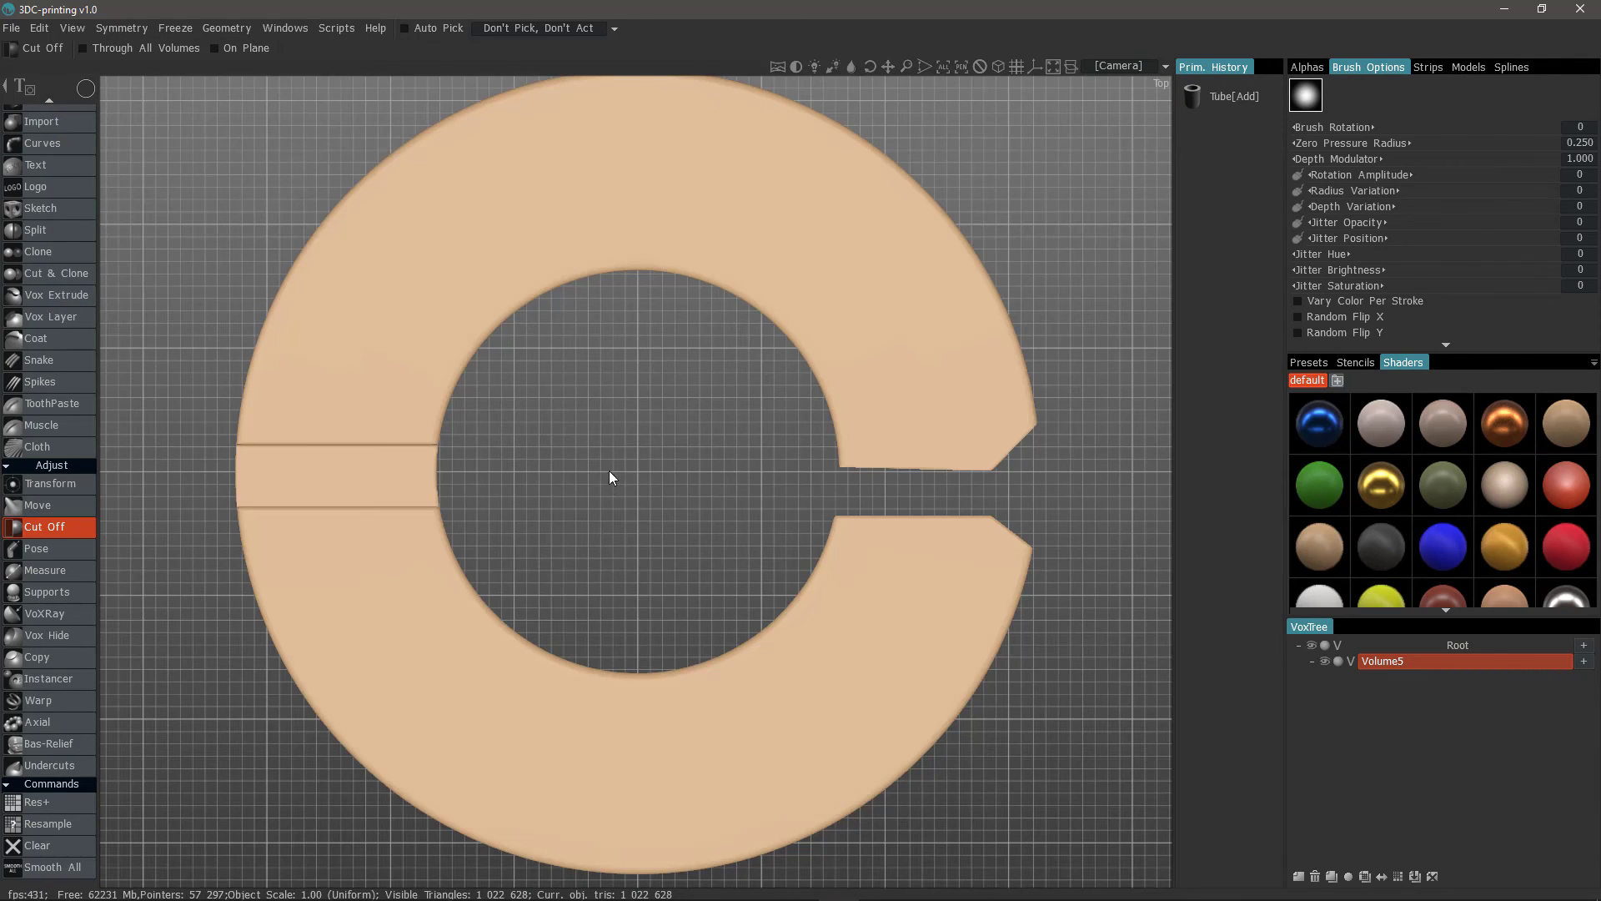
left_click_drag(638, 470, 960, 523)
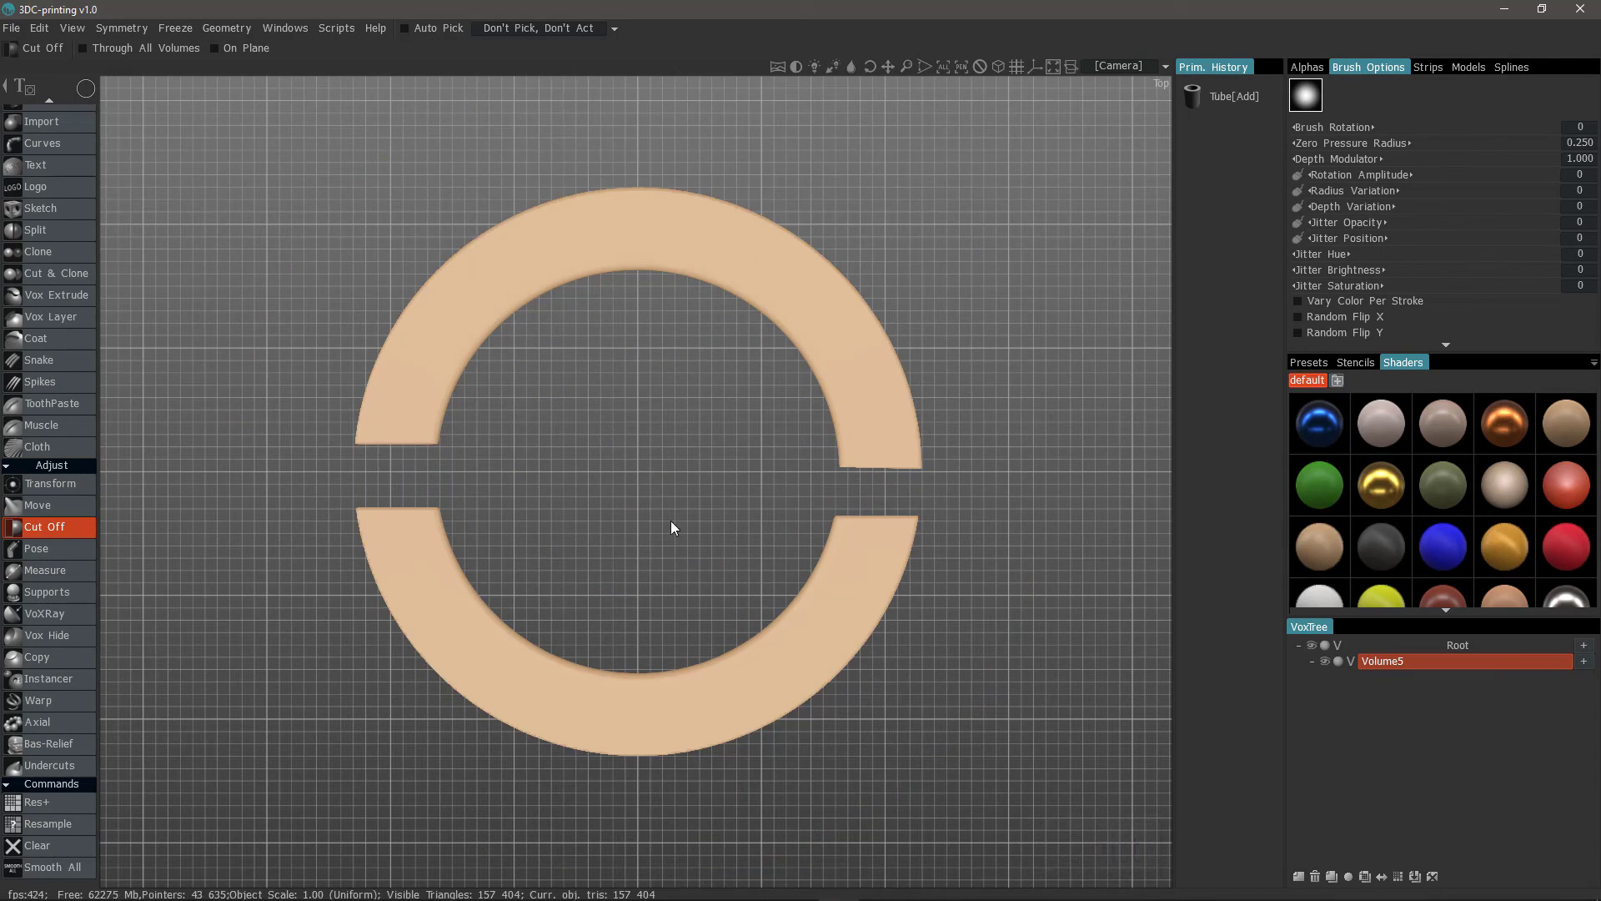
left_click_drag(649, 525, 801, 617, "alt")
scroll(647, 523, "down", 6)
left_click_drag(559, 467, 651, 608, "alt")
scroll(624, 597, "up", 6)
scroll(650, 608, "down", 5)
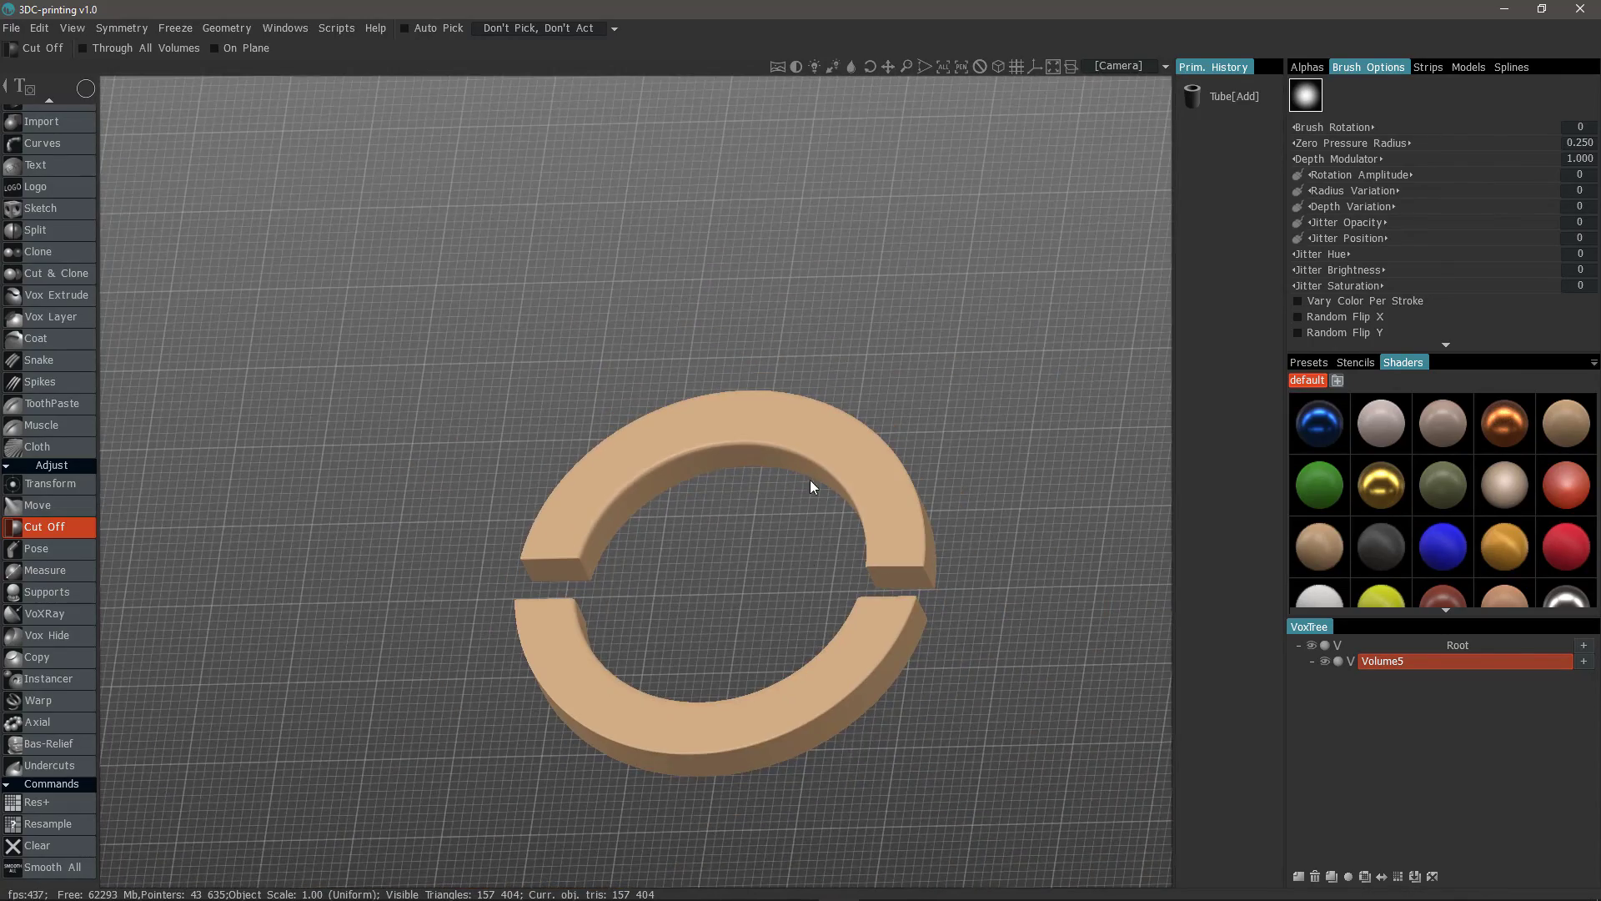